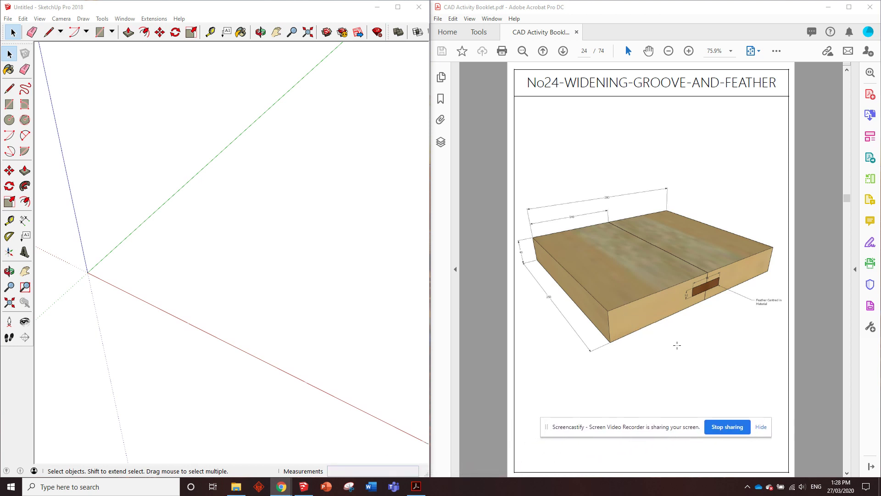
Step: Scroll back to page 23 of CAD Activity Booklet.pdf, showing the dimensioned tongue-and-groove drawing
scroll(677, 345, "up", 1)
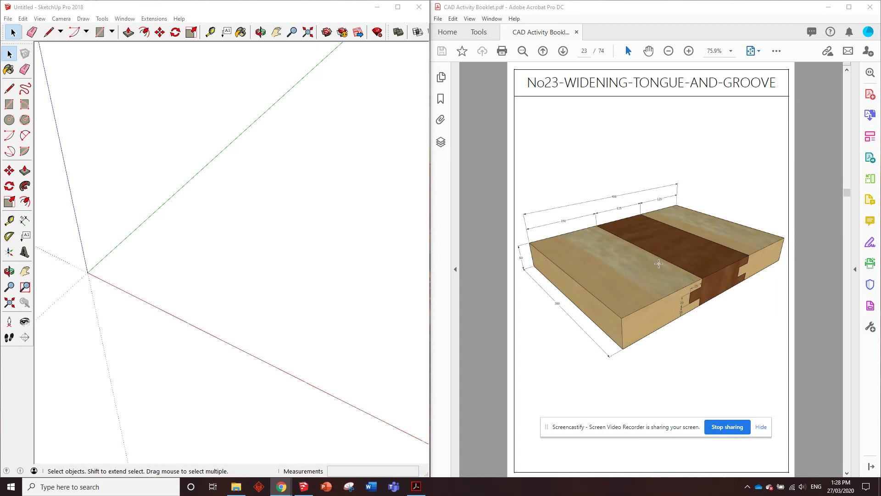
scroll(621, 253, "up", 2, "ctrl")
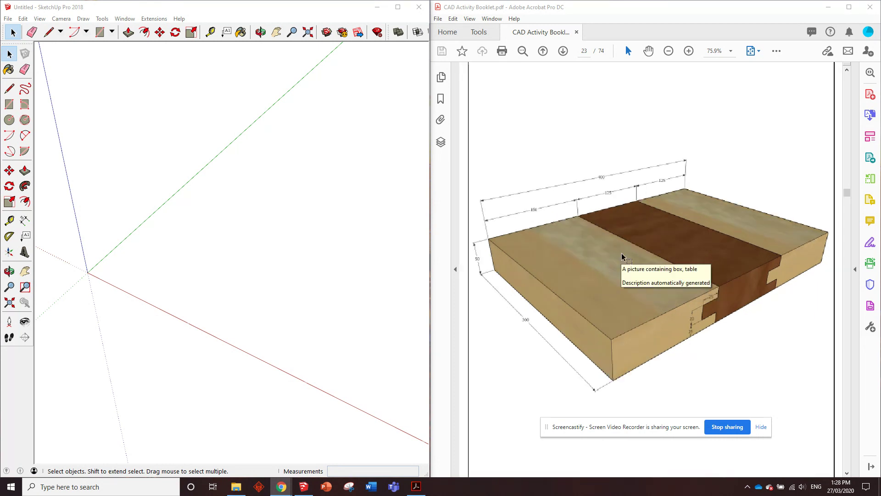
scroll(686, 272, "down", 1, "ctrl")
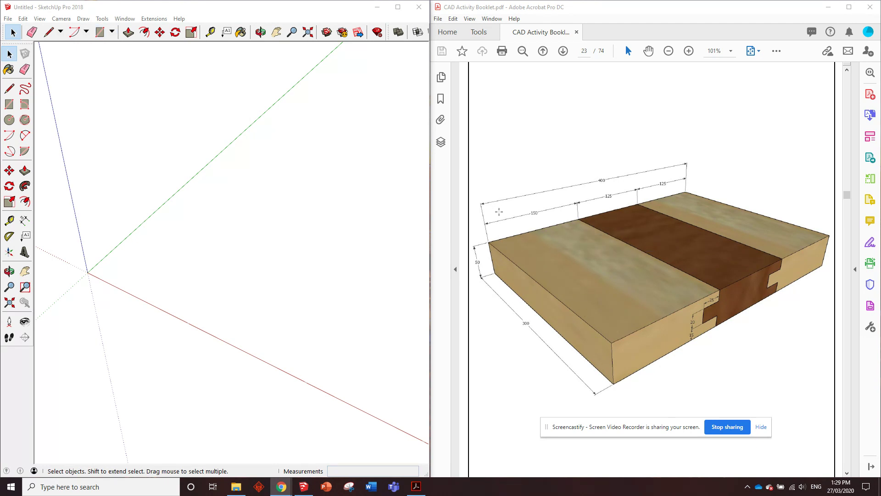
Step: Draw a 300 × 150 mm rectangle starting at the origin
left_click(132, 10)
left_click(9, 105)
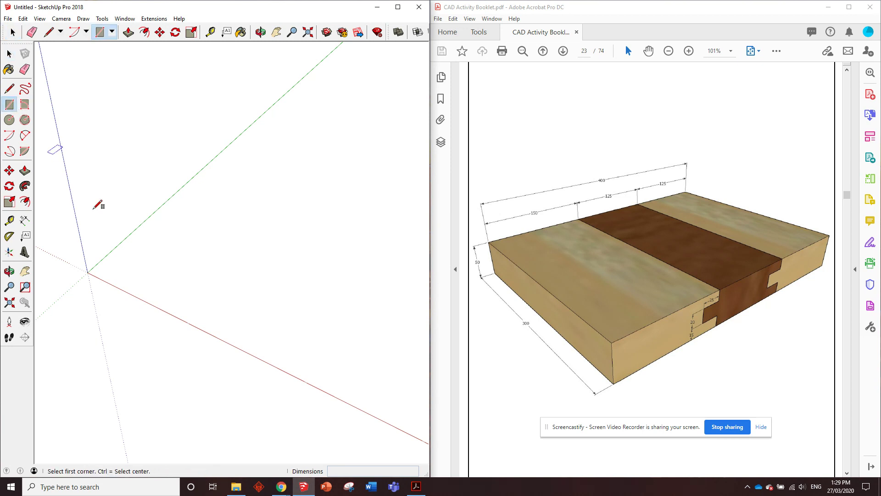
left_click(88, 272)
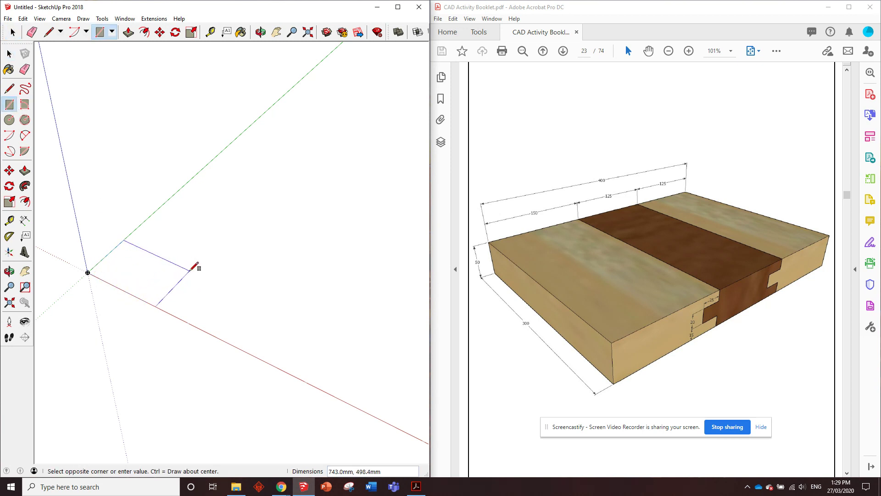
type("300,150")
key("Return")
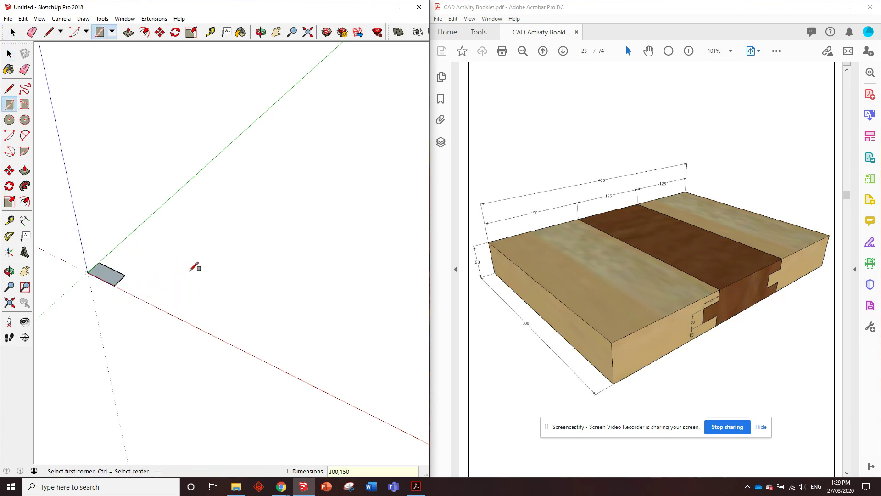
middle_click_drag(71, 261, 133, 257)
Step: Pull the rectangle up 50 mm into a solid board
left_click(128, 33)
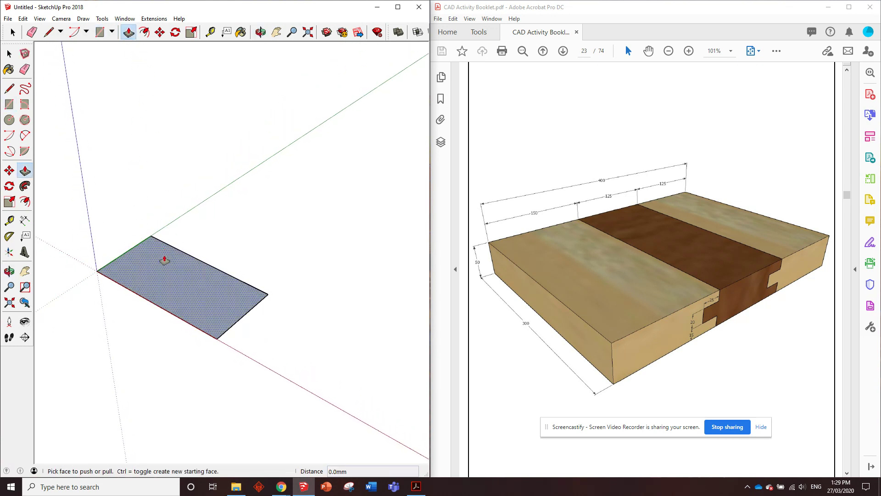
left_click(165, 273)
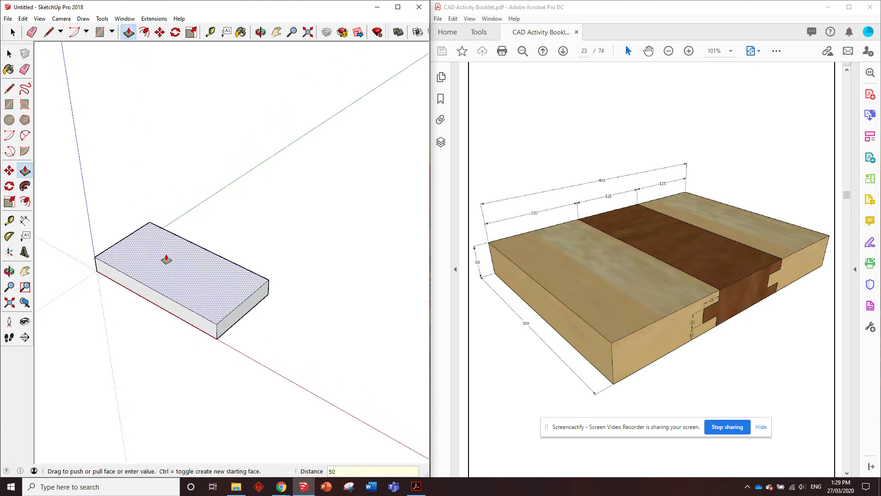
type("50")
key("Return")
middle_click_drag(167, 260, 108, 259)
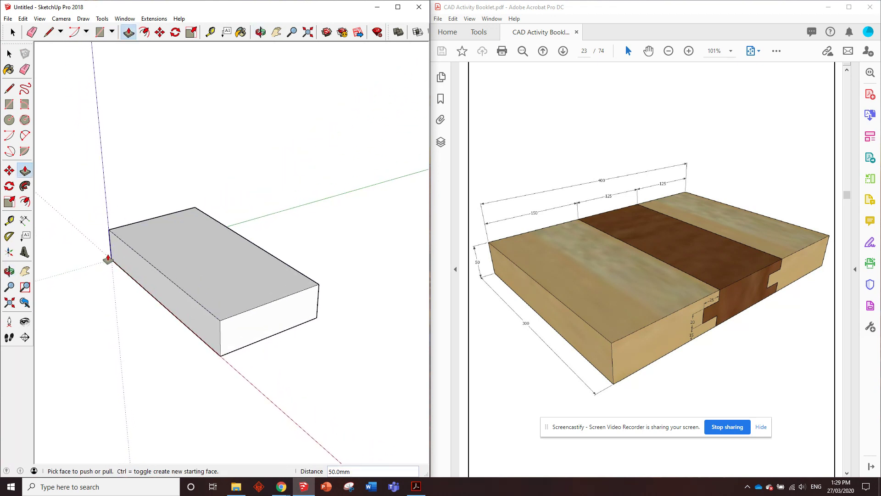
scroll(159, 355, "up", 3)
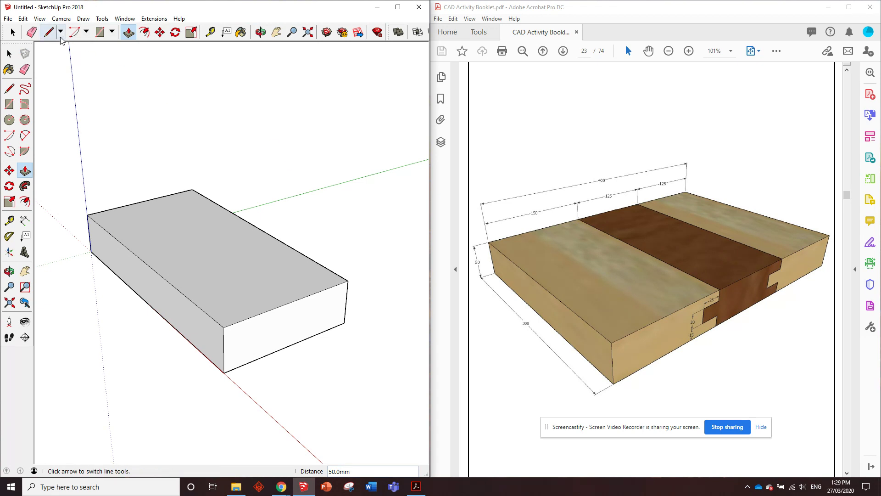
Step: Make the 300 × 150 × 50 mm box a component with the default name, viewed from the front
left_click(12, 32)
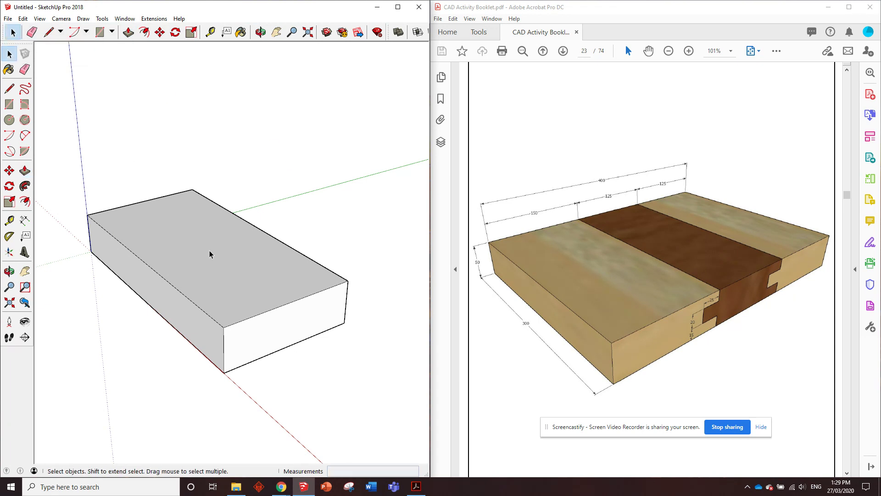
triple_click(209, 249)
right_click(209, 249)
left_click(268, 321)
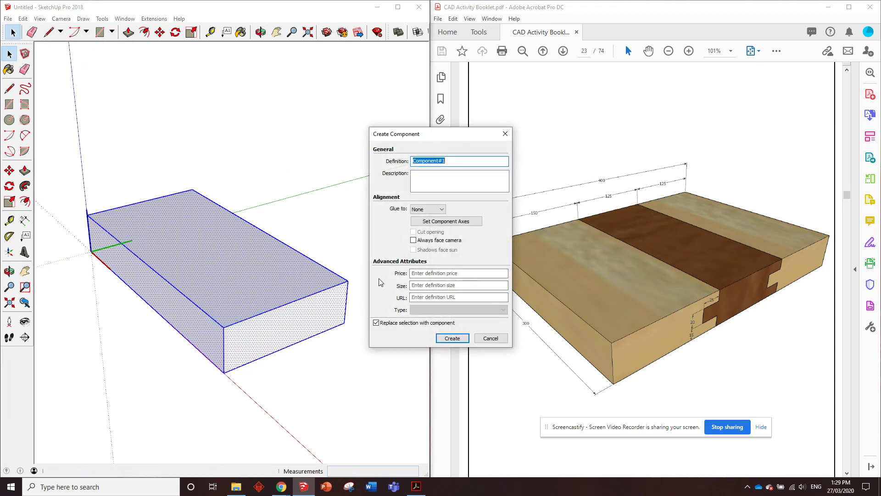
left_click(450, 338)
middle_click_drag(328, 259, 269, 280)
left_click(269, 280)
mouse_move(285, 310)
middle_mouse_down()
mouse_move(262, 280)
mouse_move(191, 236)
mouse_move(195, 243)
middle_mouse_up()
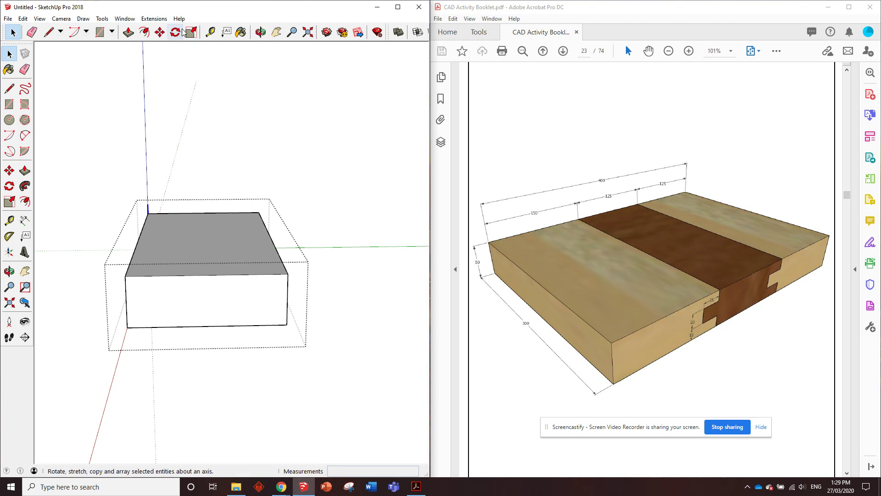
Step: Place Tape Measure guide points 25 mm along and 20 mm up from the end face's bottom-right corner
left_click(210, 32)
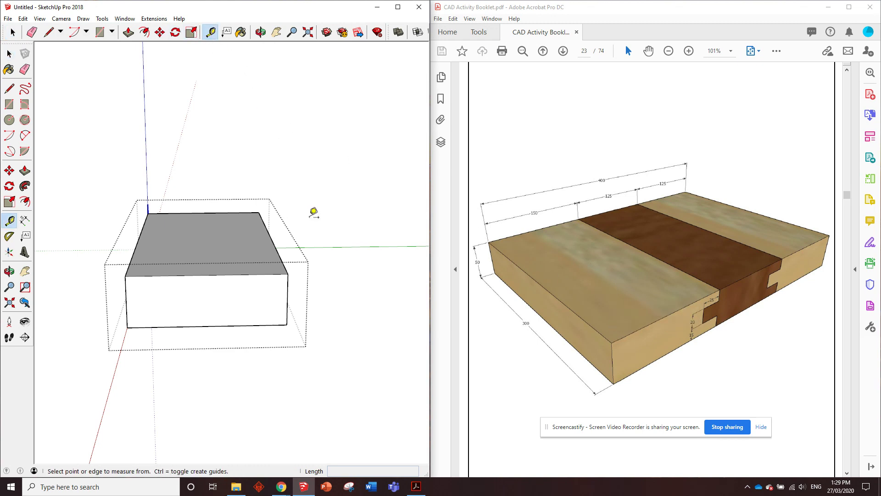
left_click(287, 325)
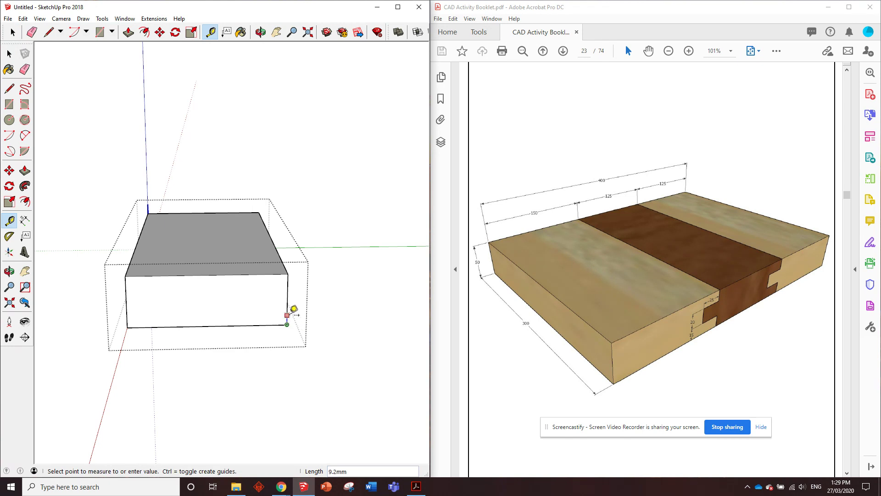
key("Return")
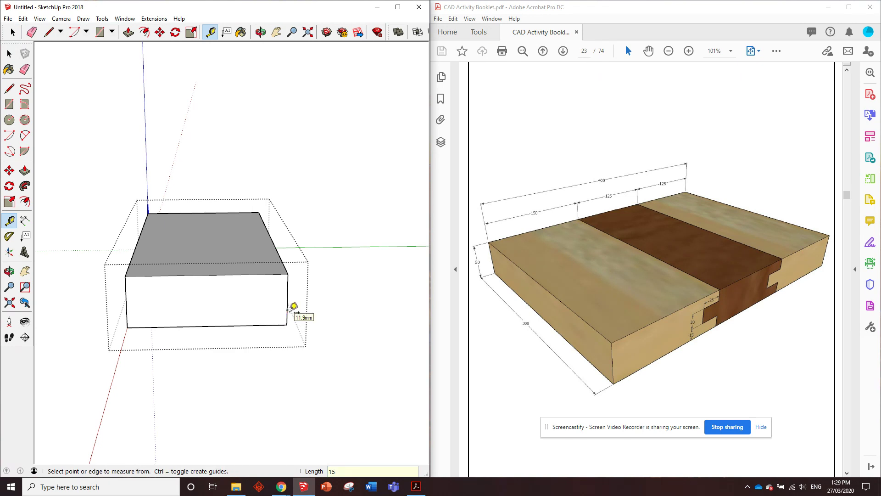
left_click(287, 308)
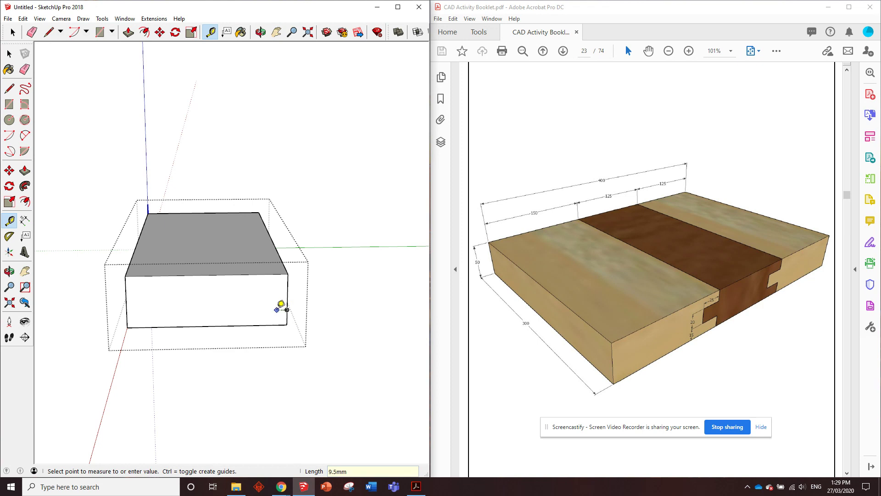
type("25")
key("Return")
left_click(260, 310)
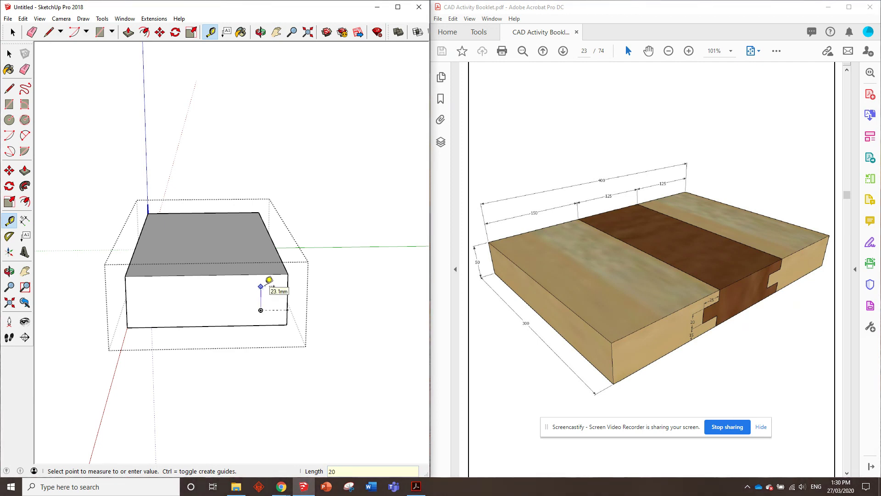
key("Return")
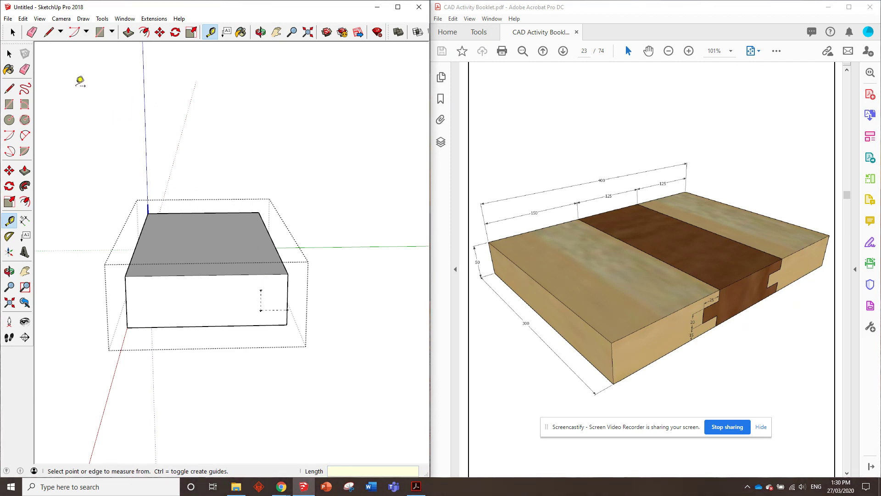
Step: Draw a 25 × 20 mm rectangle between the guide points on the board's end face
left_click(99, 32)
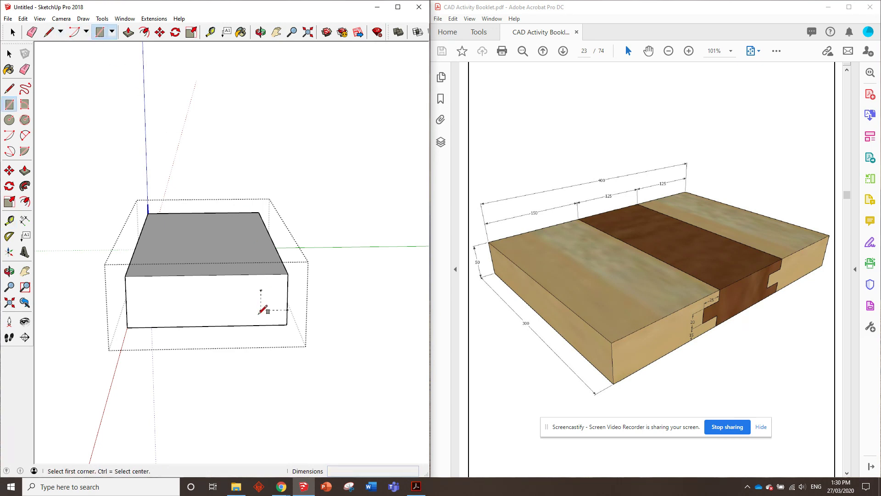
left_click(261, 289)
left_click(287, 310)
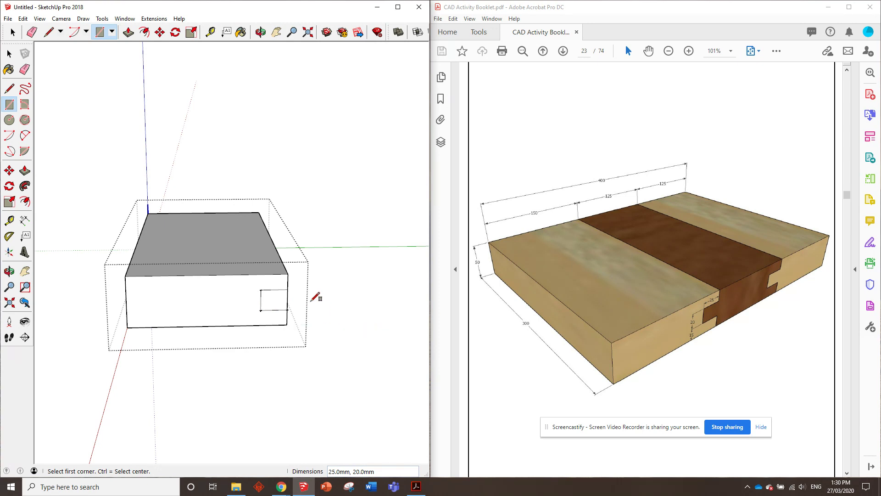
key("o")
left_click_drag(331, 272, 202, 248)
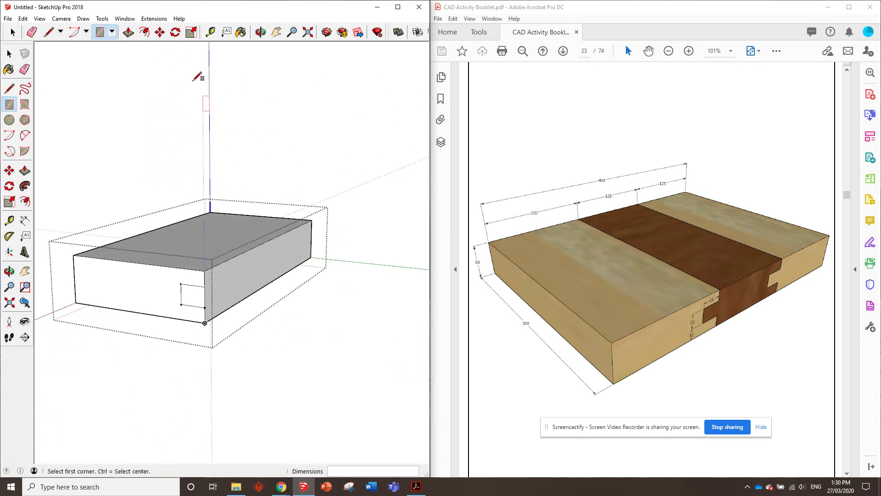
Step: Push the small rectangle 300 mm through the board's full length to cut the groove
left_click(129, 31)
left_click(197, 296)
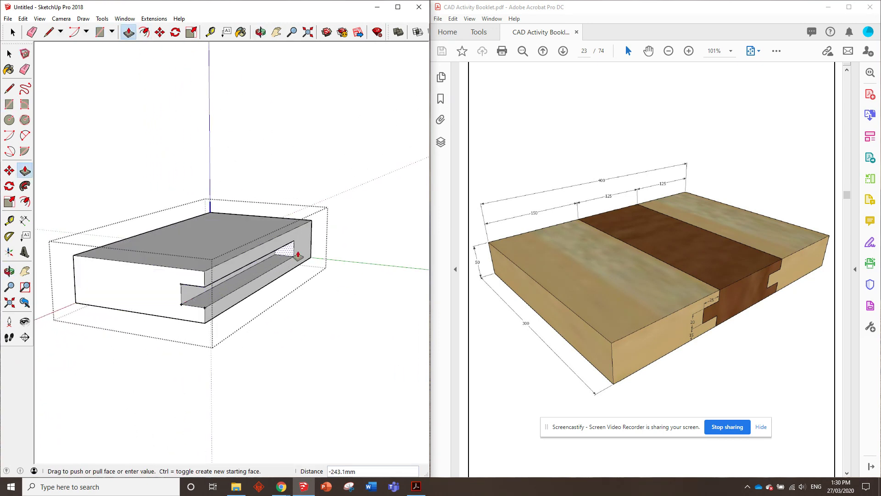
left_click(313, 248)
key("o")
left_click_drag(248, 270, 301, 299)
key("p")
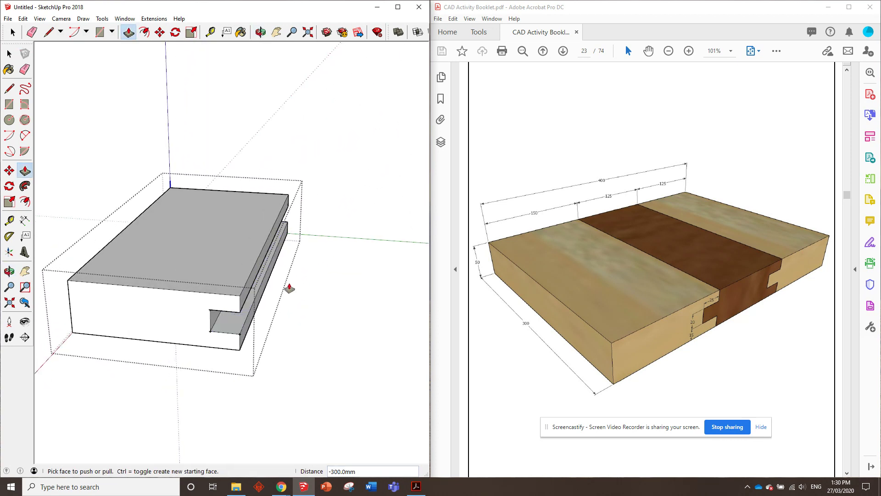
left_click(13, 32)
Step: Paint the grooved board with the Wood Floor Light material
left_click(193, 237)
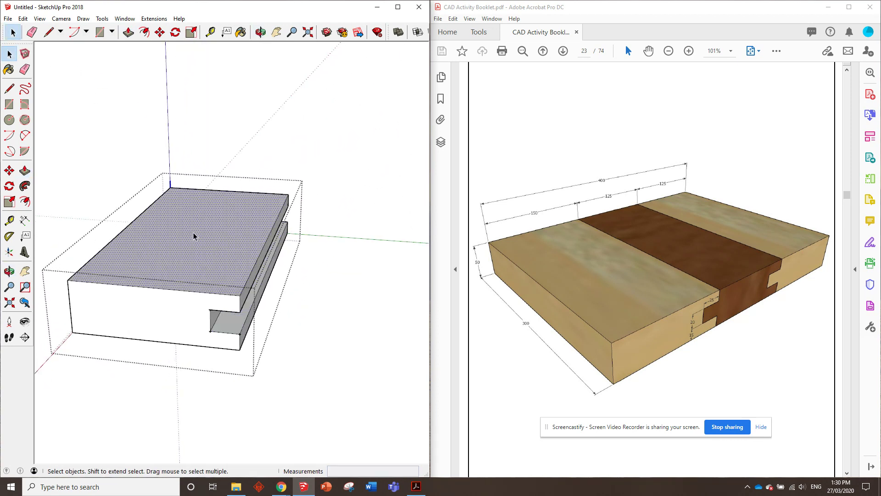
left_click(217, 117)
triple_click(209, 259)
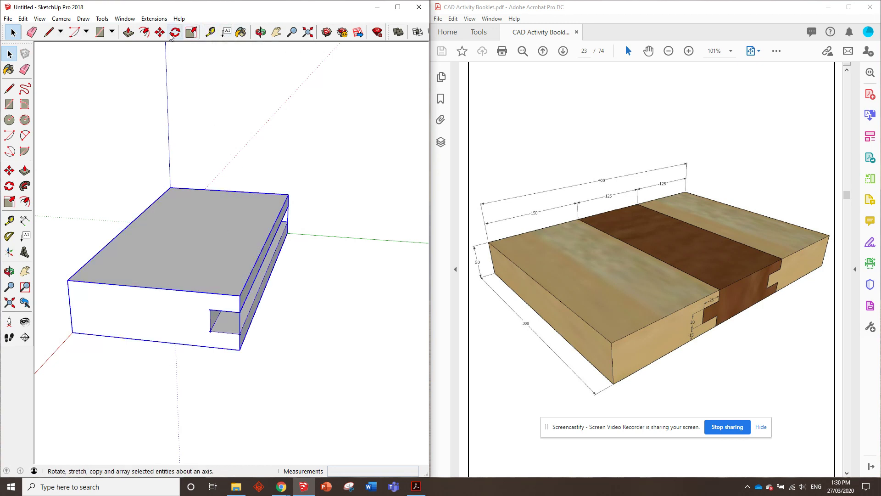
left_click(241, 32)
left_click(318, 161)
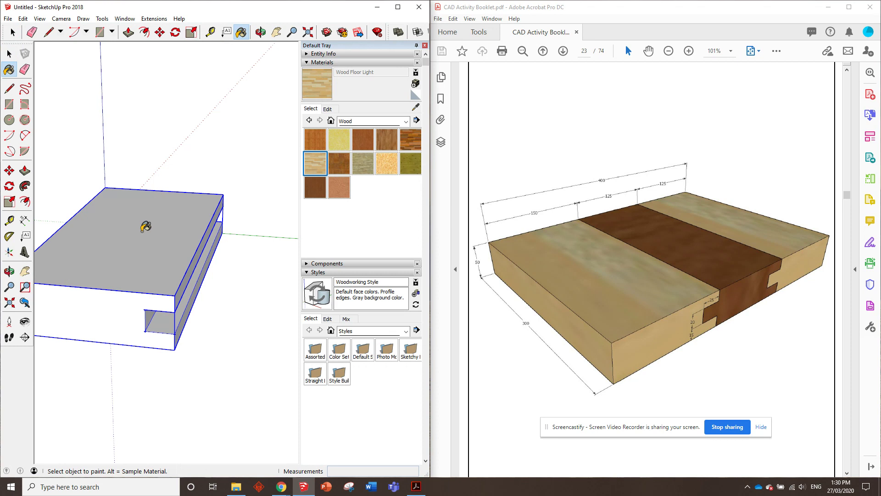
left_click(196, 230)
left_click(425, 45)
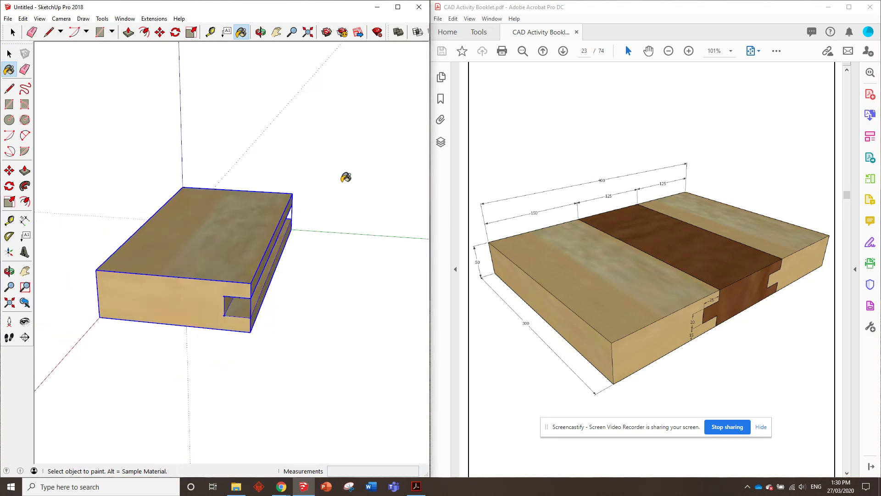
mouse_move(222, 232)
middle_mouse_down()
mouse_move(356, 206)
mouse_move(241, 243)
mouse_move(318, 240)
middle_mouse_up()
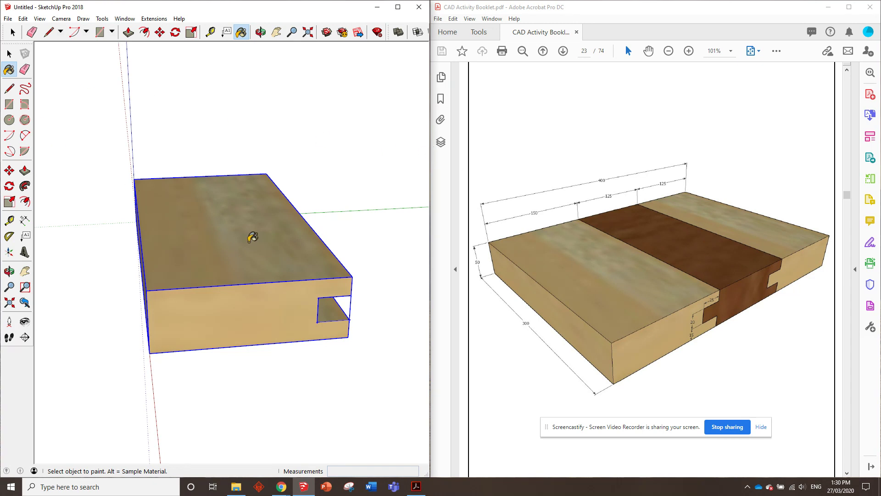
scroll(216, 175, "down", 2)
Step: Copy the light wood board and place the duplicate right beside the original
mouse_move(200, 200)
middle_mouse_down()
mouse_move(251, 287)
mouse_move(230, 239)
middle_mouse_up()
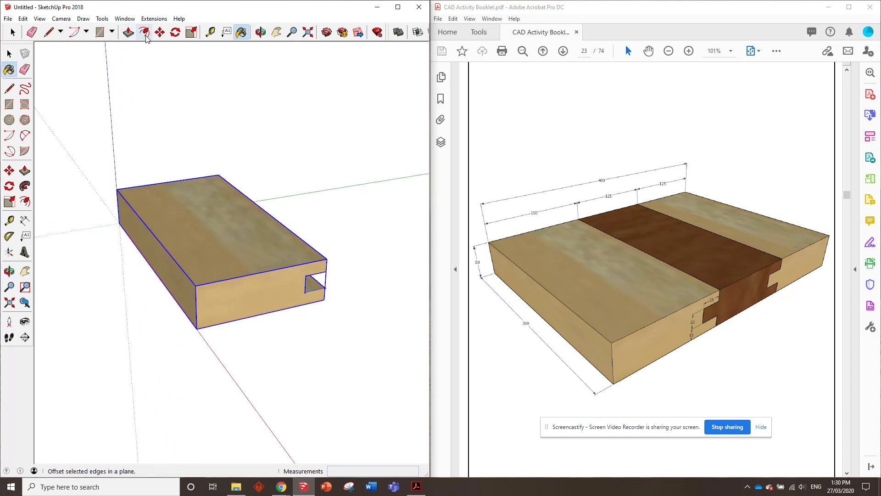
key("m")
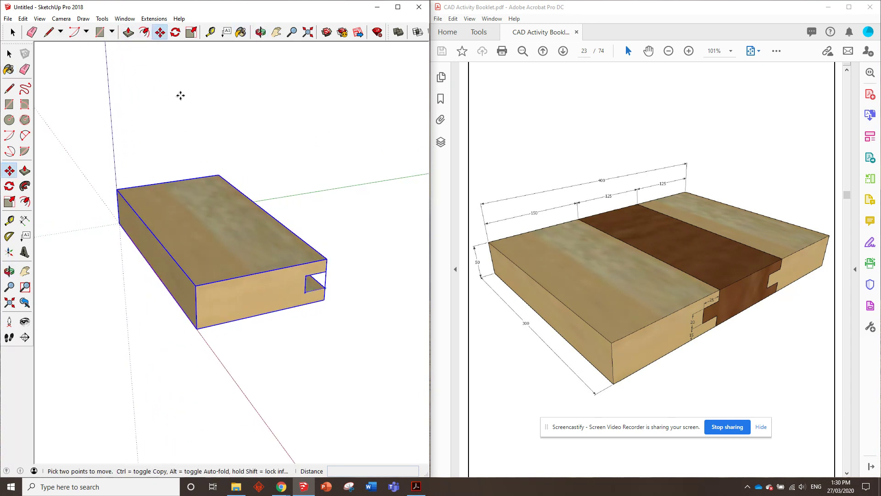
left_click(197, 329)
key("ctrl")
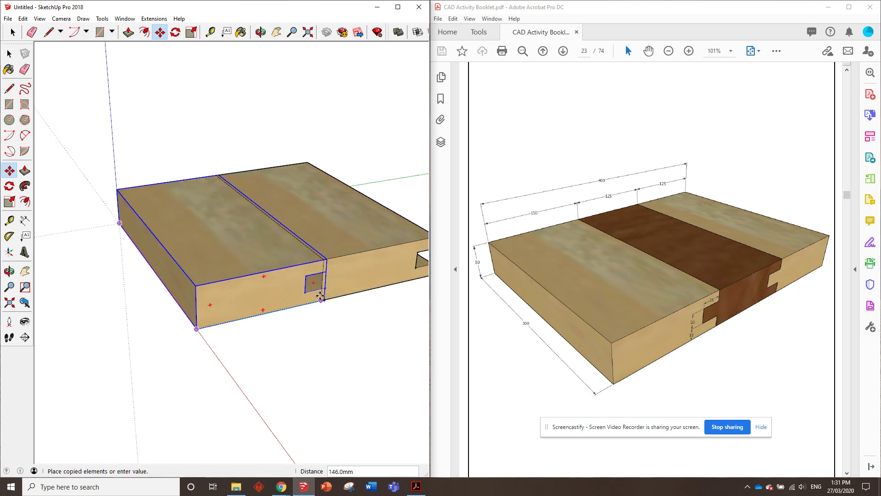
left_click(324, 298)
key("space")
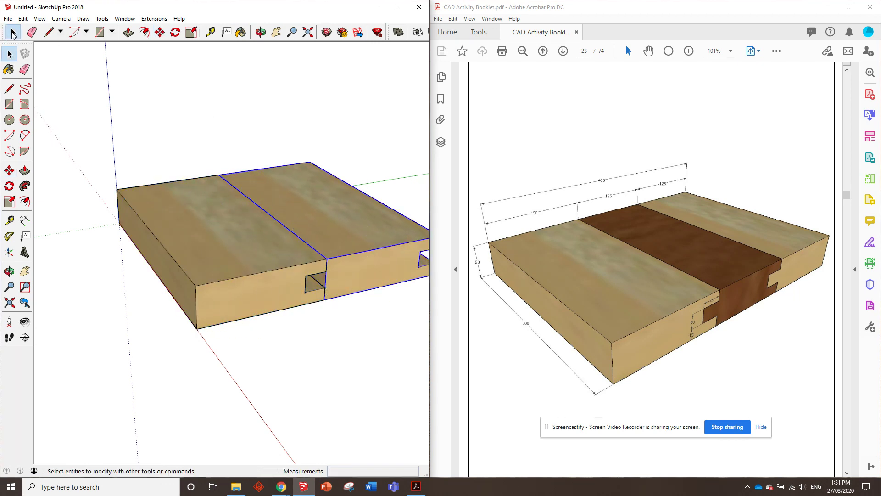
double_click(355, 238)
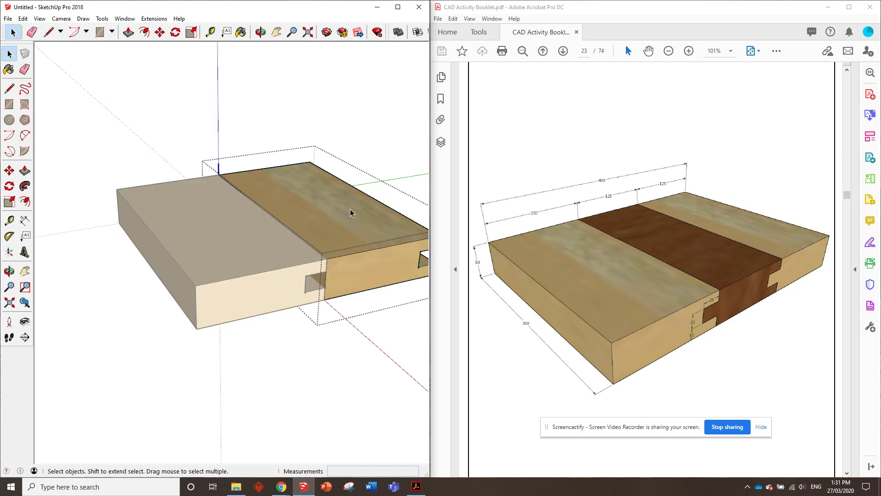
Step: Draw a rectangle on the copy's joining end and push/pull it flush, then exit editing
middle_click_drag(351, 211, 306, 248)
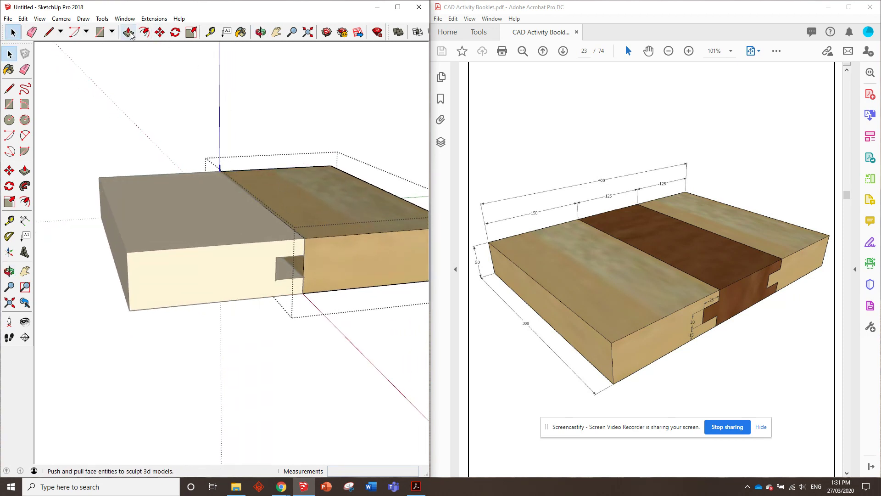
left_click(100, 32)
left_click(304, 238)
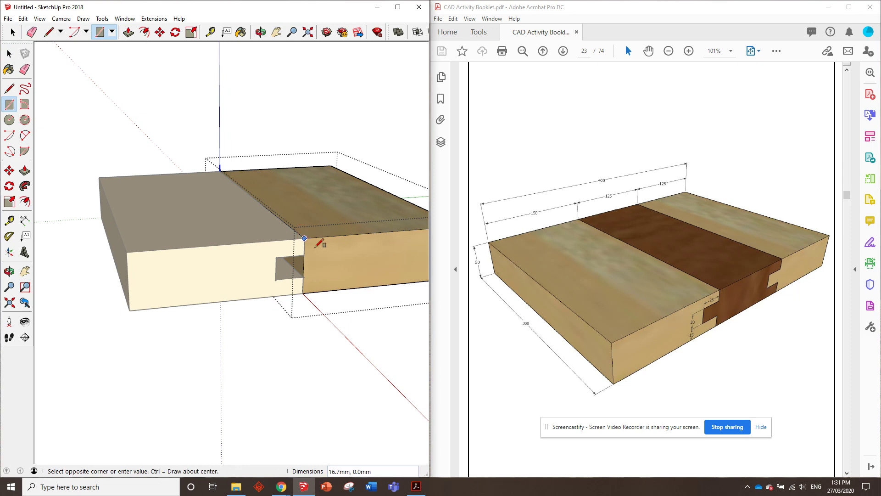
left_click(339, 251)
key("f")
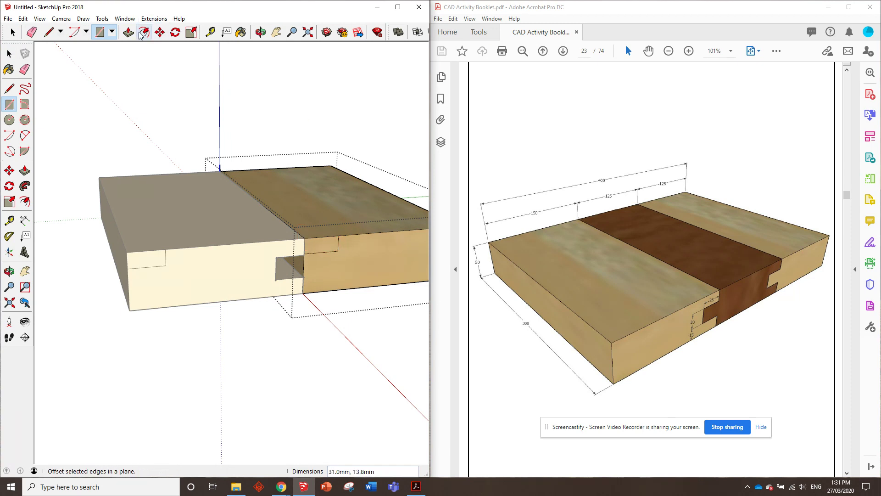
key("p")
left_click_drag(321, 242, 299, 222)
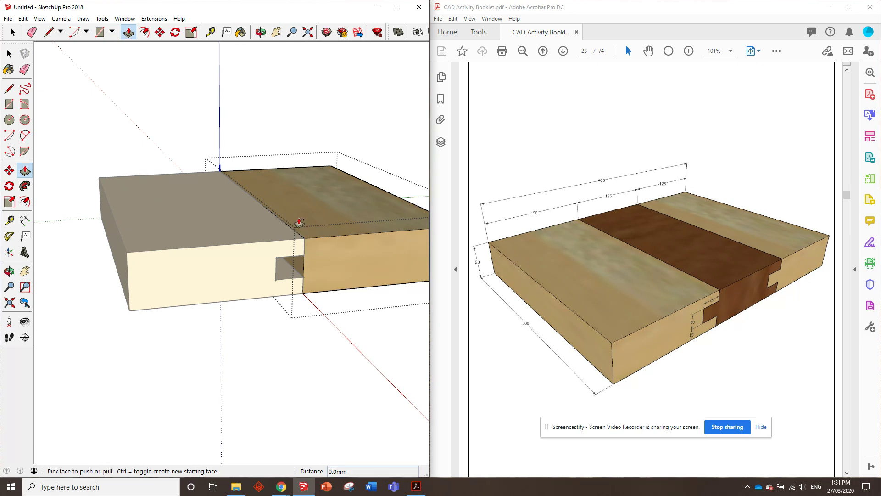
scroll(299, 223, "down", 3)
left_click(9, 54)
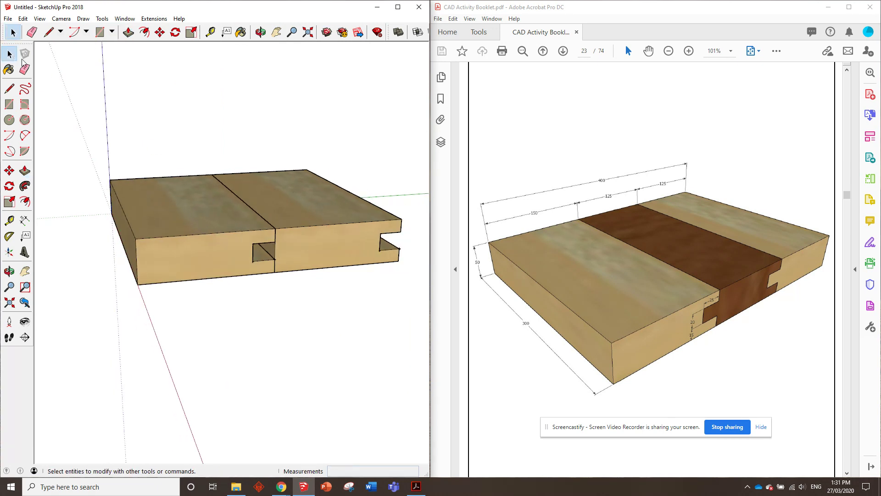
left_click(297, 206)
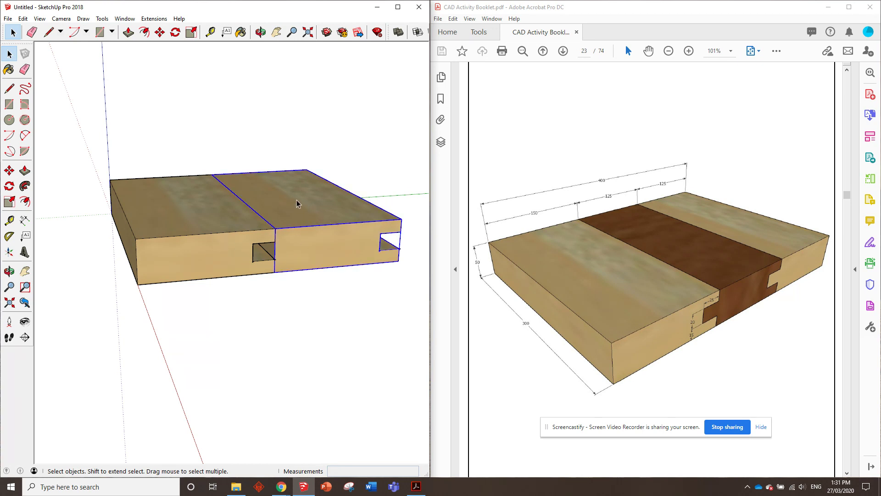
Step: Make the right-hand board unique and open it for editing
right_click(298, 211)
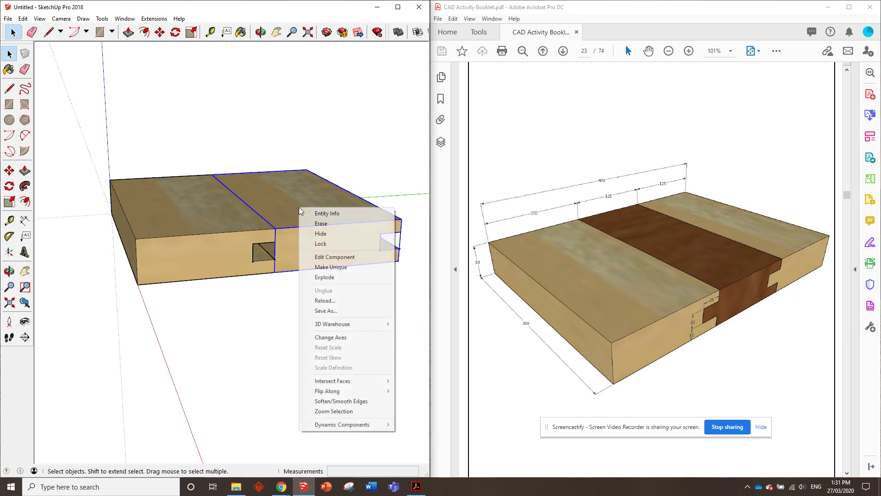
left_click(333, 269)
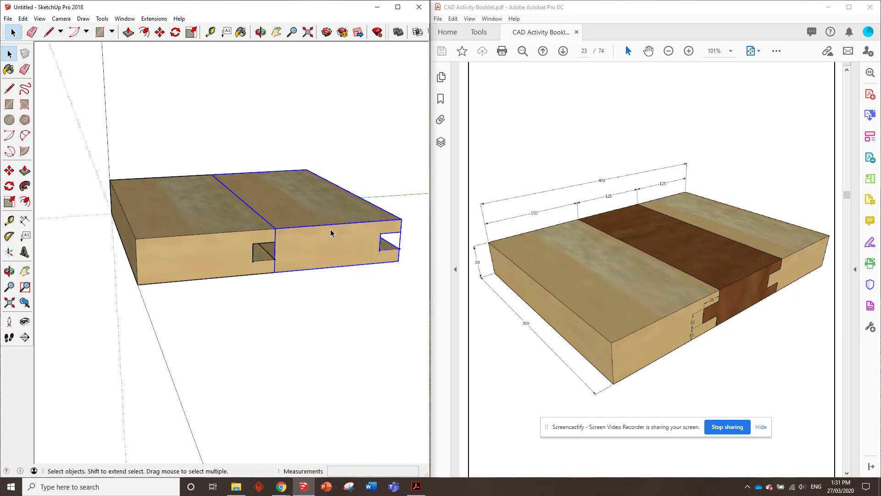
double_click(306, 213)
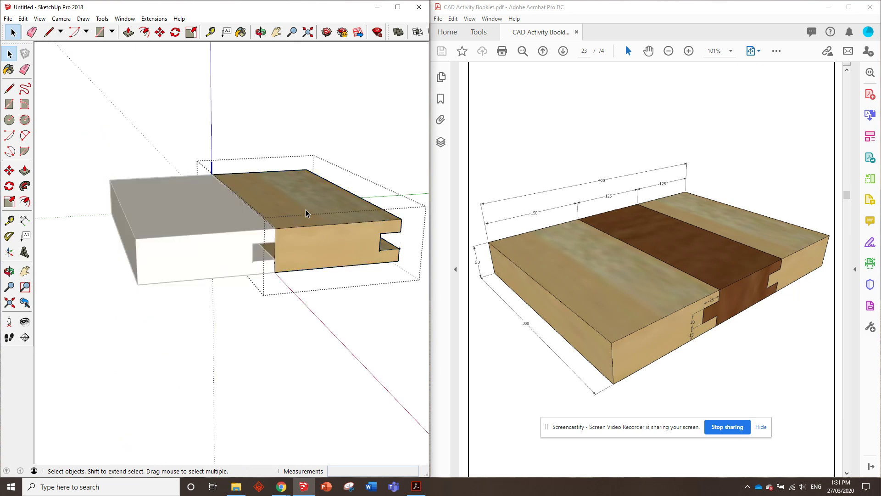
middle_click_drag(306, 212, 295, 253)
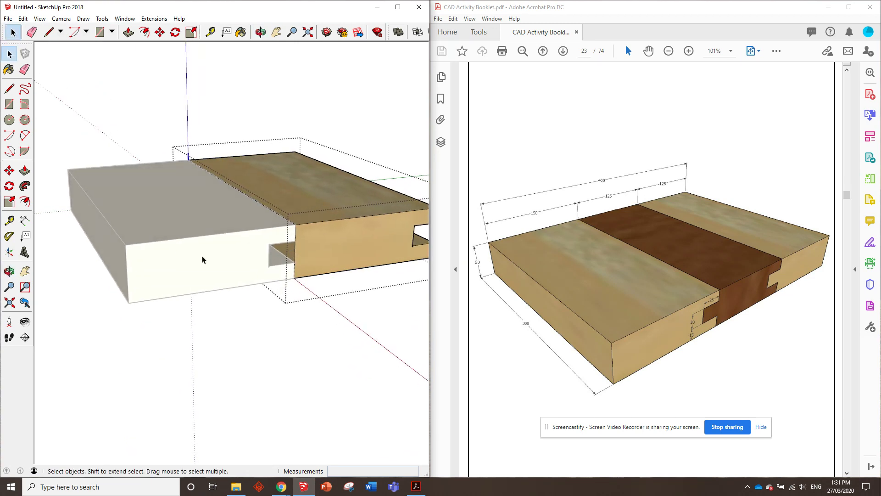
scroll(257, 213, "down", 1)
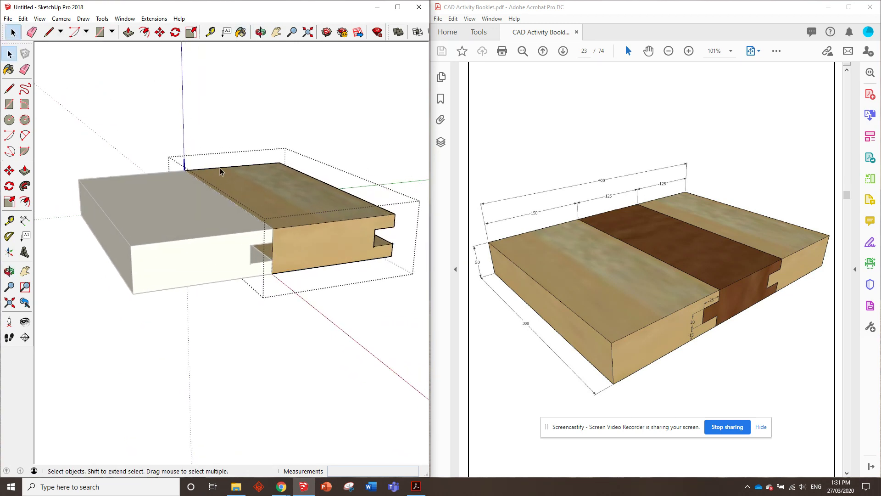
scroll(279, 253, "up", 2)
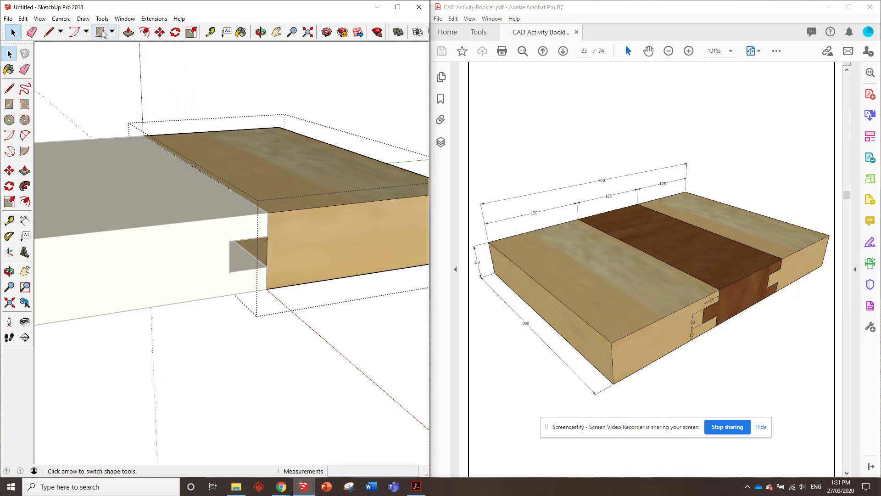
Step: Draw line segments outlining the tongue profile on the board's joining end
left_click(48, 32)
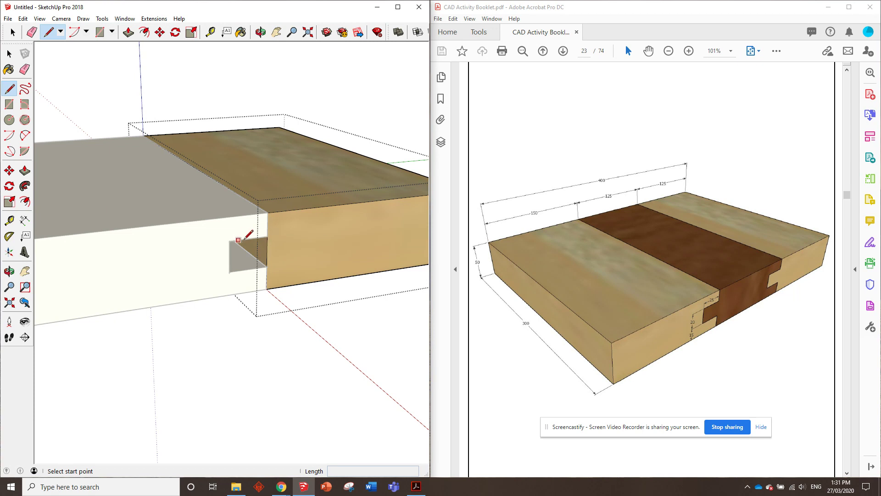
left_click(267, 236)
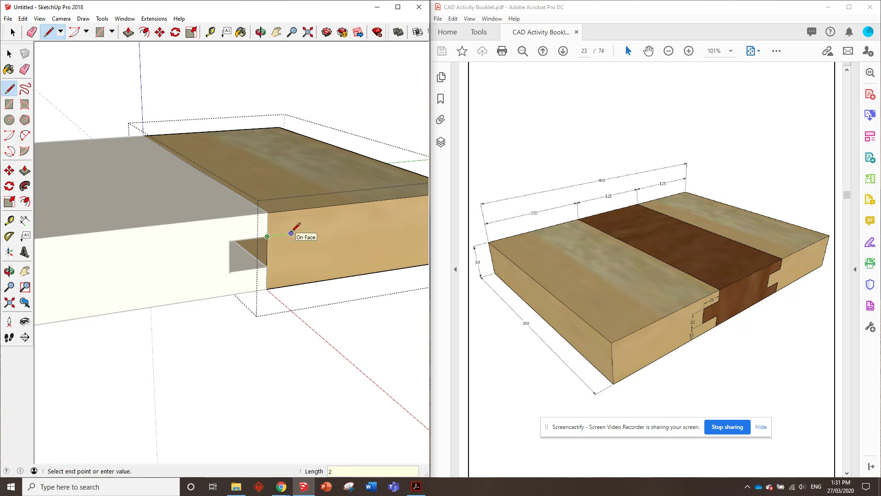
left_click(304, 209)
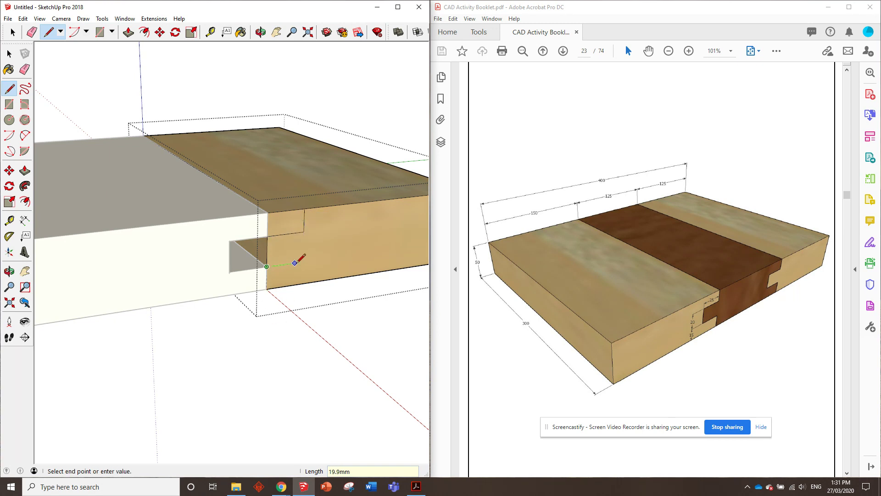
left_click(307, 232)
left_click(302, 283)
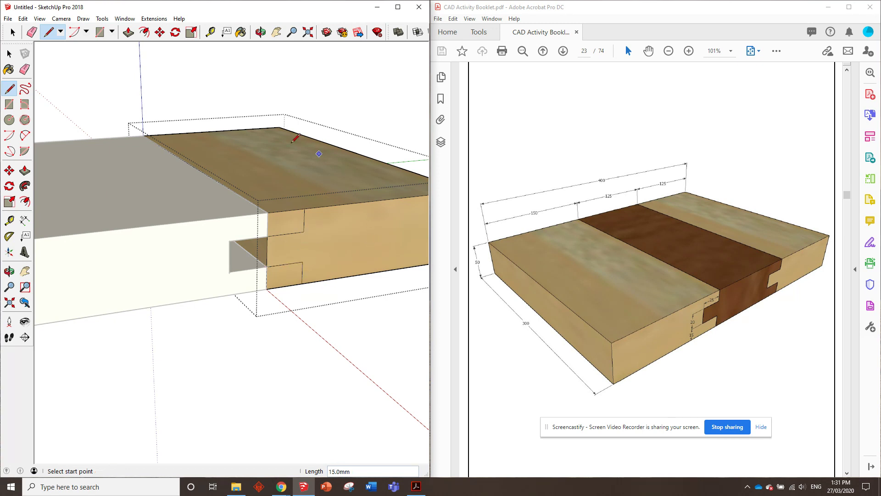
left_click(128, 31)
Step: Push away the marked strip along the board's length to form the tongue, then exit editing
scroll(299, 218, "down", 3)
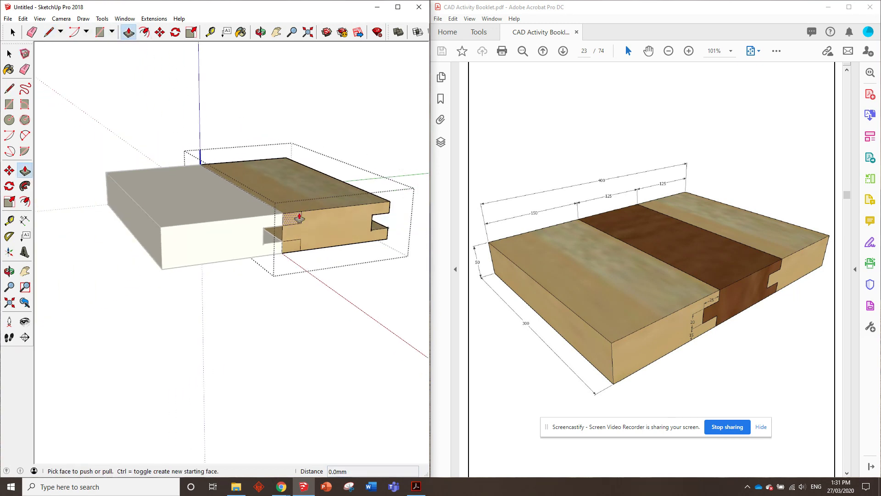
left_click_drag(288, 224, 210, 174)
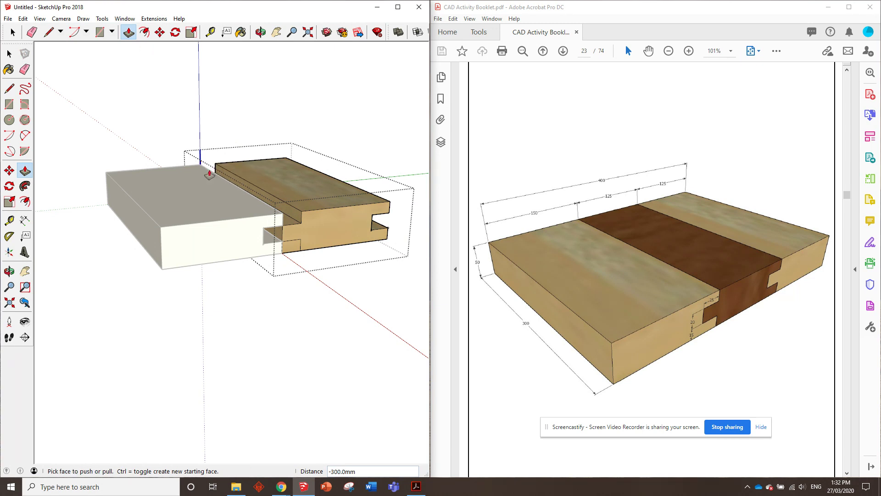
mouse_move(340, 239)
middle_mouse_down()
mouse_move(164, 233)
mouse_move(293, 235)
middle_mouse_up()
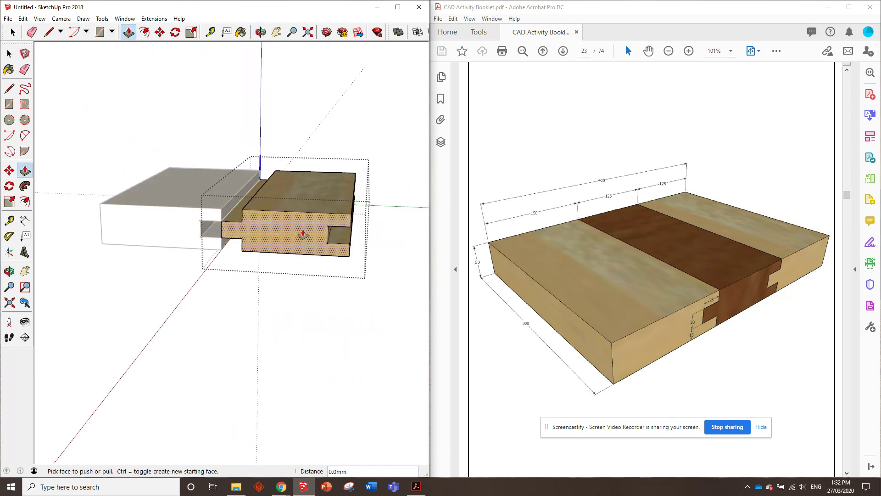
mouse_move(288, 205)
middle_mouse_down()
mouse_move(317, 226)
mouse_move(294, 214)
middle_mouse_up()
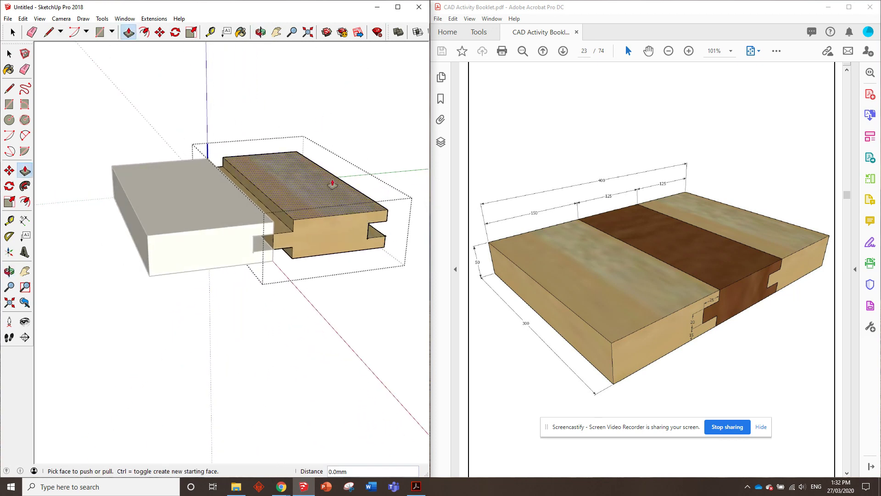
left_click(13, 31)
left_click(231, 126)
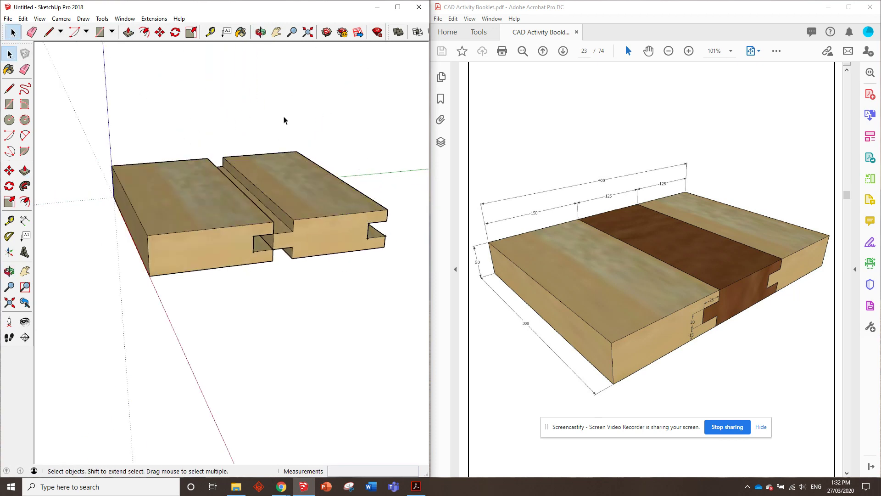
Step: Move the right board 25 mm left so its tongue seats in the first board's groove
left_click(160, 31)
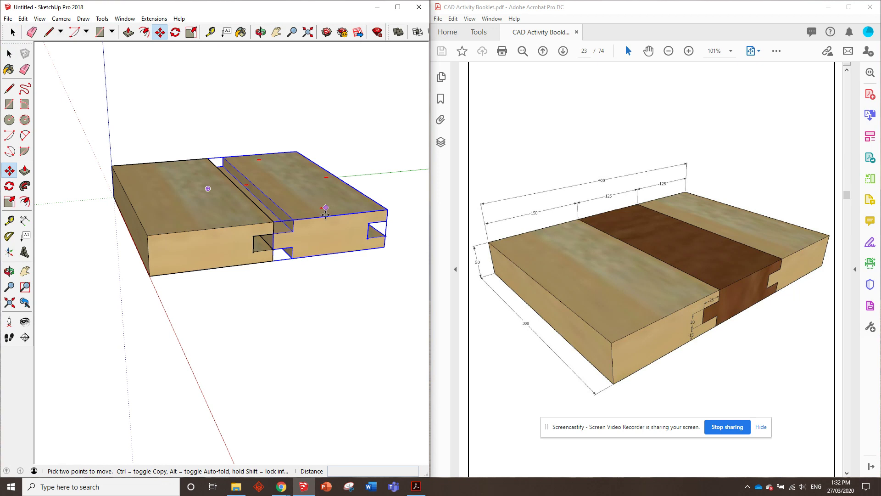
scroll(283, 237, "up", 3)
left_click(301, 225)
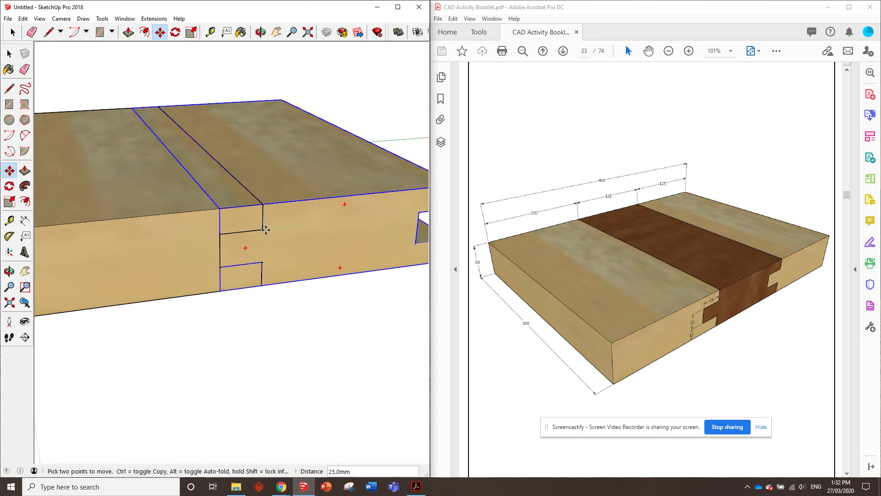
left_click(381, 255)
left_click(240, 32)
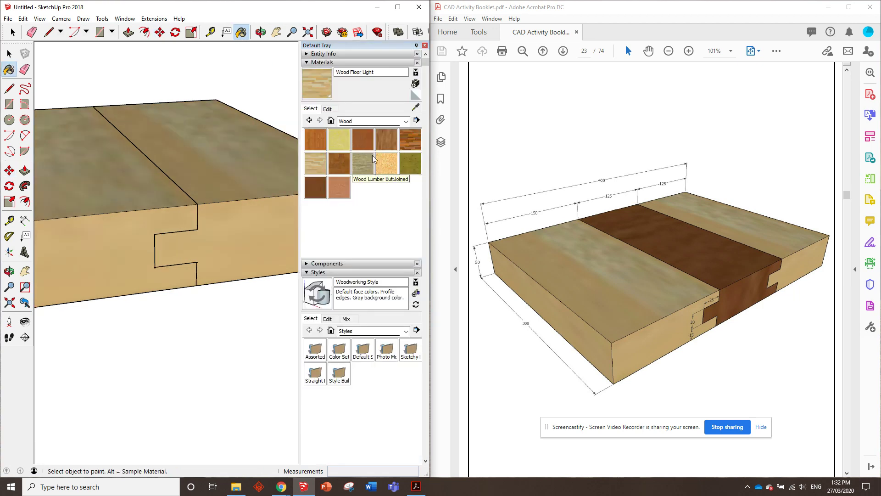
Step: Paint the right tongued board with the dark Wood Veneer 01 material
left_click(315, 188)
left_click(229, 178)
key("space")
scroll(94, 76, "down", 3)
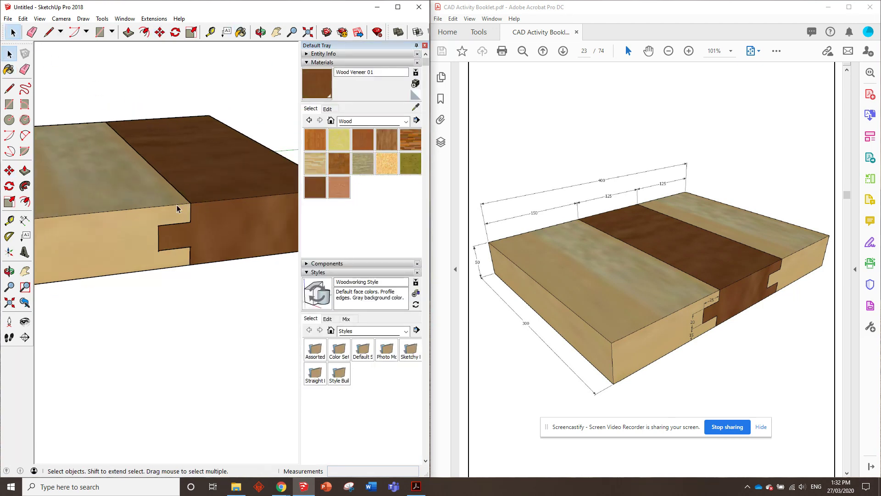
mouse_move(182, 207)
middle_mouse_down()
mouse_move(236, 236)
mouse_move(236, 221)
middle_mouse_up()
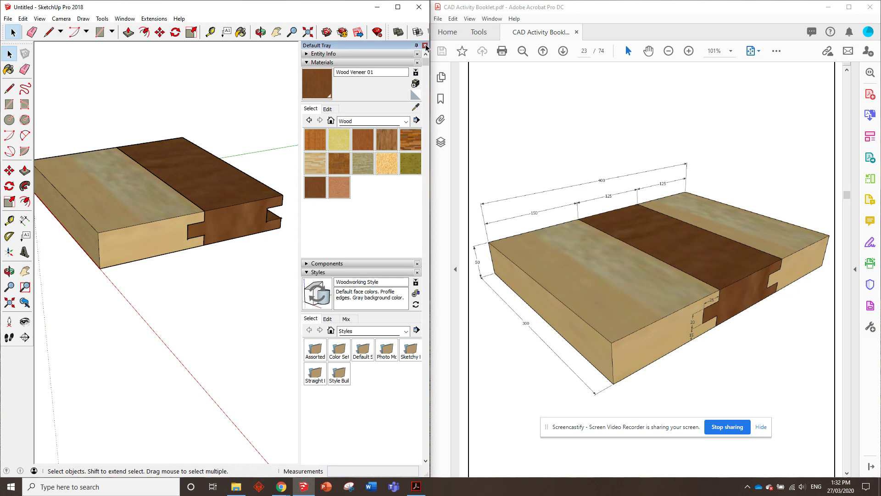
Step: Close the Default Tray and select the dark board
left_click(425, 45)
scroll(183, 225, "down", 2)
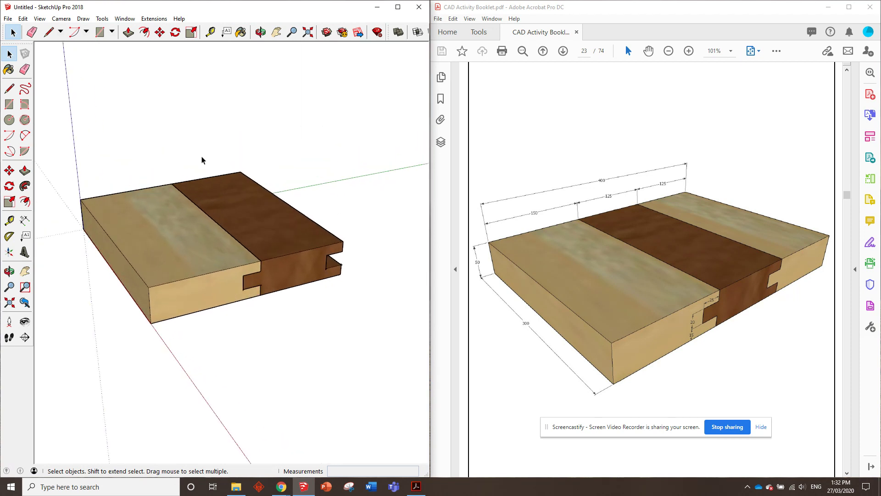
mouse_move(200, 162)
middle_mouse_down()
mouse_move(183, 240)
mouse_move(299, 250)
middle_mouse_up()
left_click(288, 244)
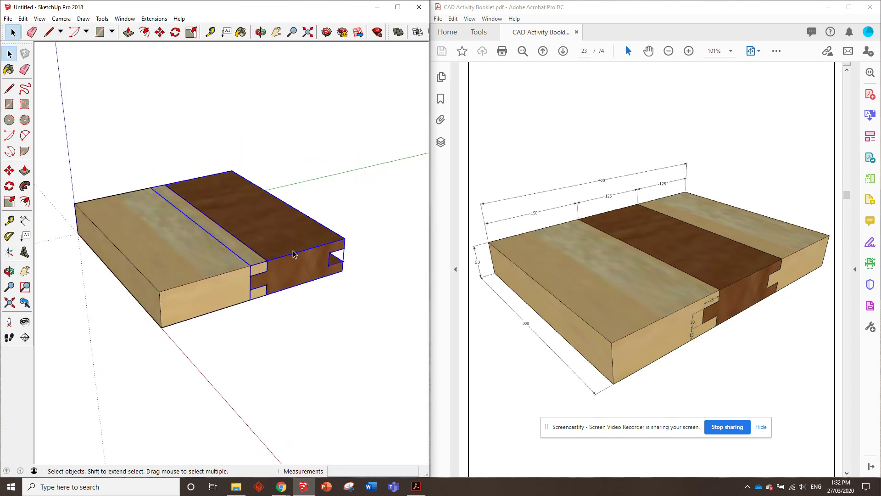
Step: Copy the dark board 125 mm to the right using Move with Ctrl
left_click(159, 32)
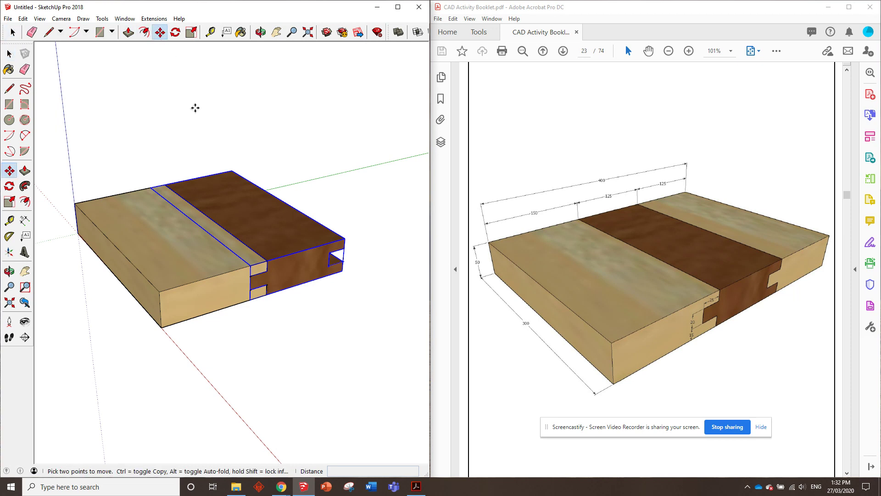
left_click(250, 276)
key("ctrl")
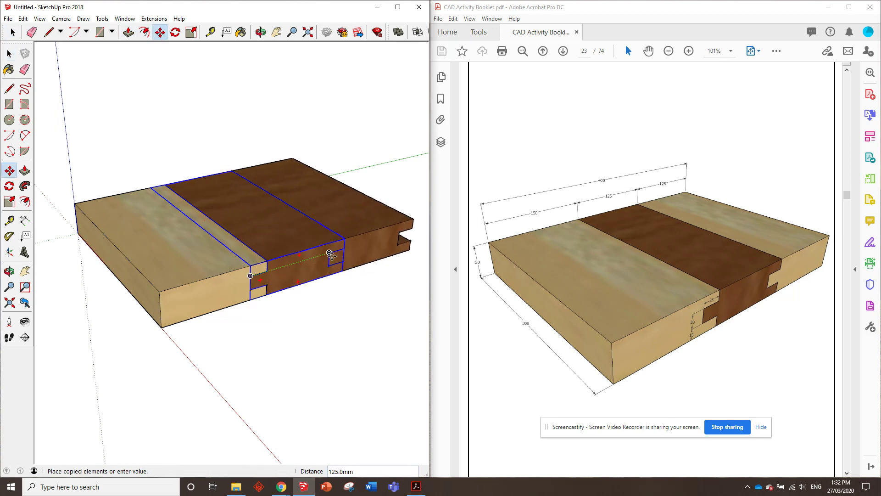
left_click(330, 253)
middle_click_drag(329, 253, 293, 238)
Step: Paint the copied board Wood Floor Light and clear the selection
key("b")
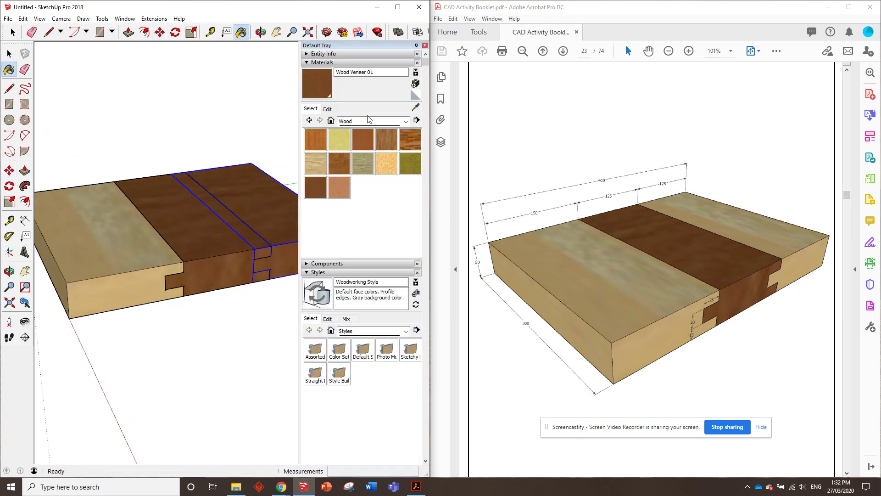
left_click(325, 170)
left_click(268, 183)
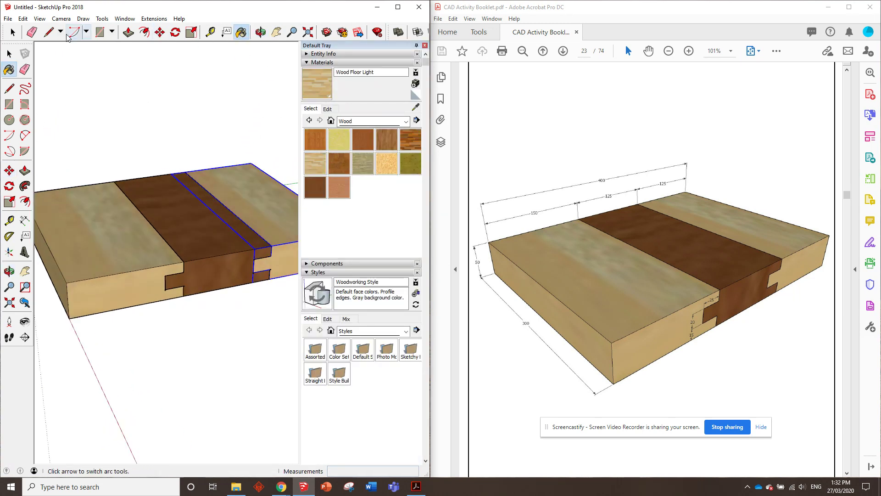
left_click(14, 33)
left_click(155, 90)
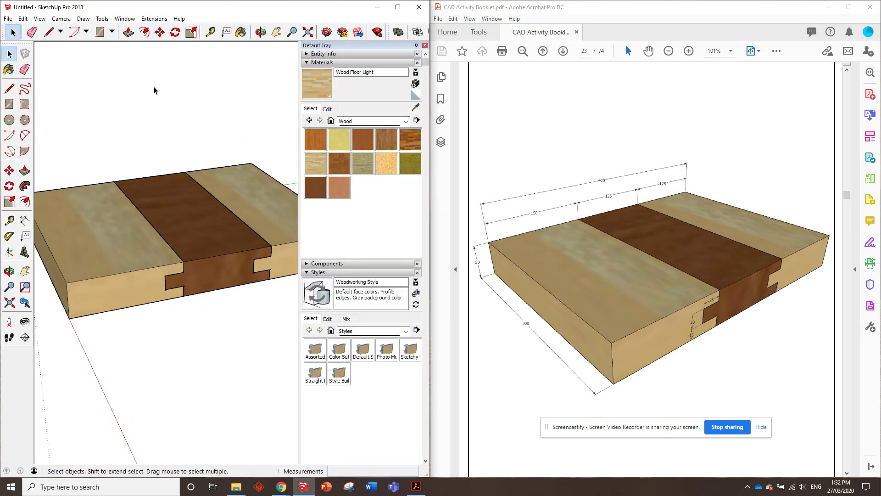
Step: Close the materials tray and open the third board's group for editing
left_click(424, 46)
double_click(363, 226)
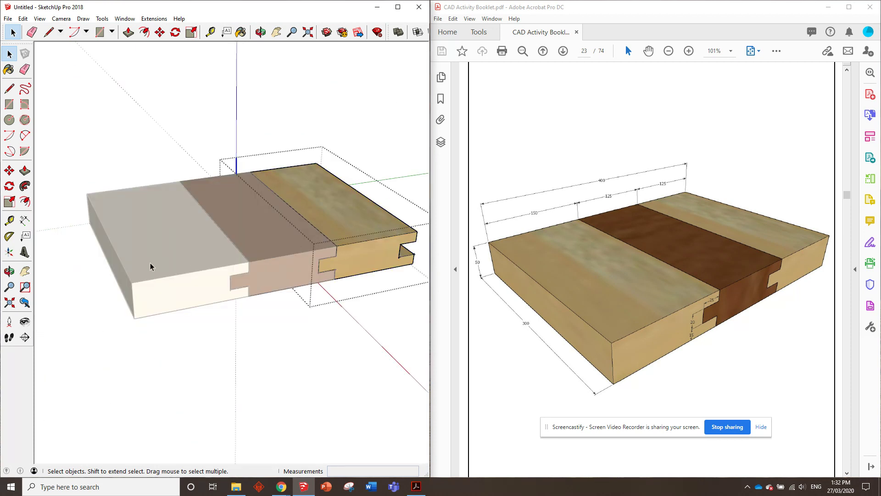
mouse_move(150, 262)
middle_mouse_down()
mouse_move(279, 234)
mouse_move(314, 312)
middle_mouse_up()
Step: Draw a rectangle closing off the third board's groove end, keeping its edges
scroll(315, 312, "up", 3)
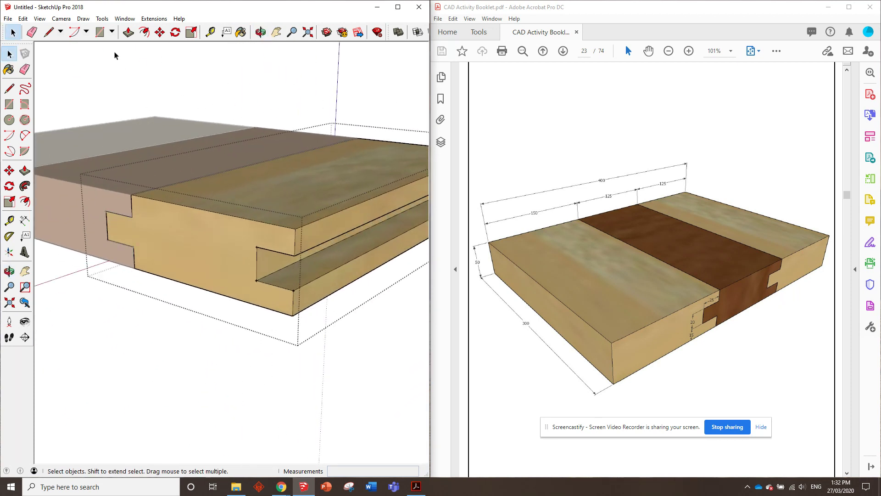
left_click(99, 32)
left_click(256, 247)
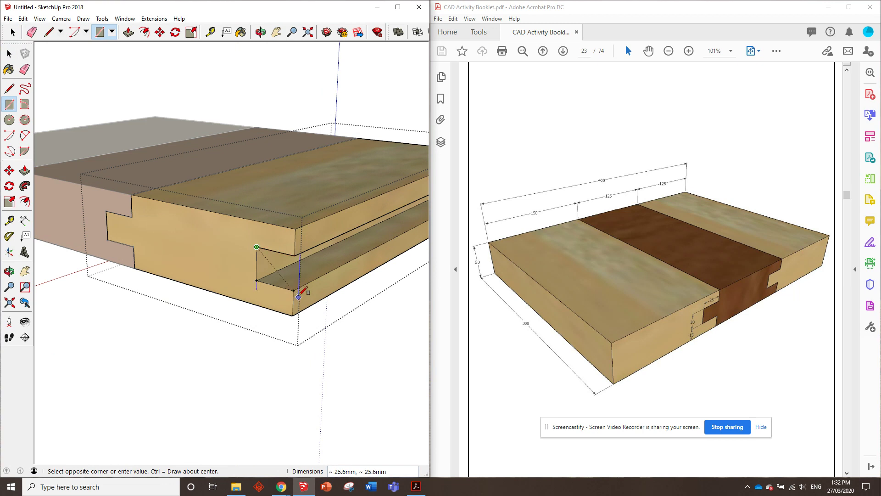
left_click(298, 293)
left_click(32, 31)
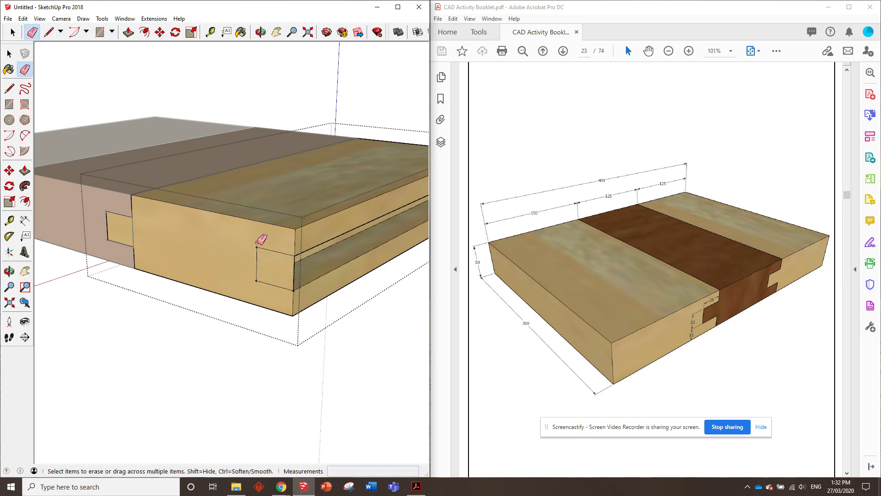
scroll(262, 239, "up", 1)
left_click_drag(260, 283, 251, 265)
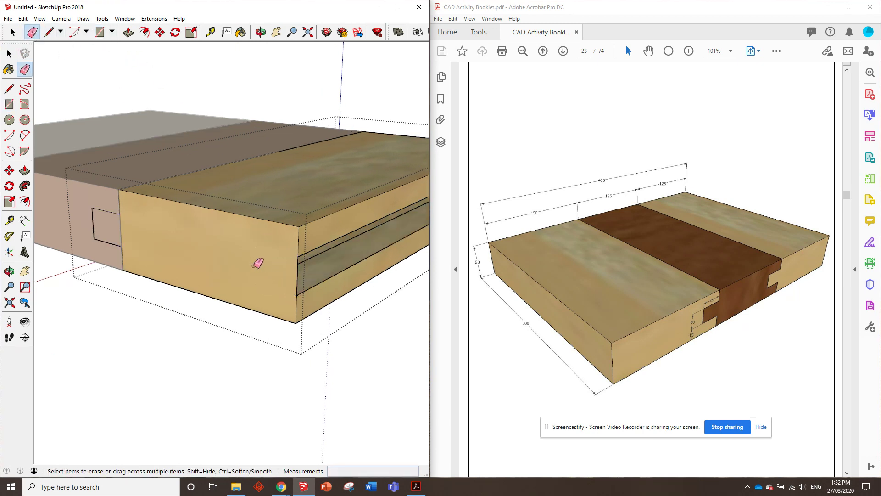
key("ctrl+z")
Step: Push/Pull the groove-end rectangle 300 mm along the groove as an infill
left_click(129, 32)
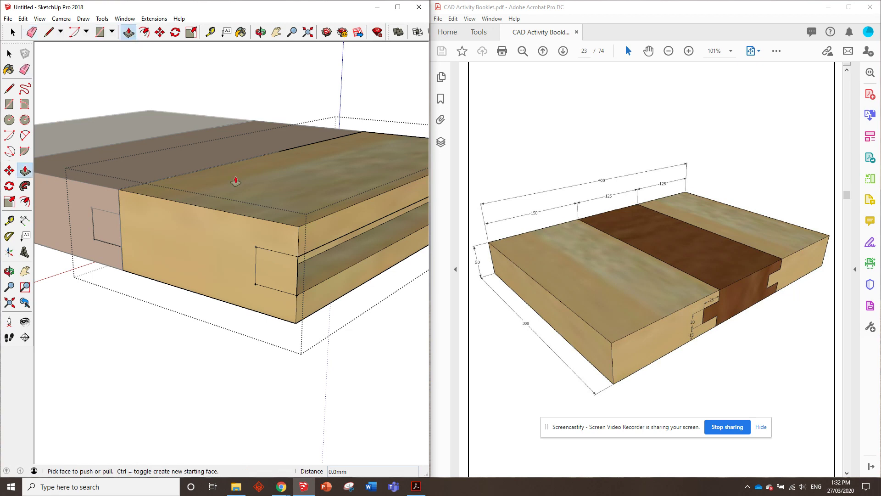
left_click(287, 282)
scroll(330, 278, "down", 1)
scroll(330, 278, "down", 2)
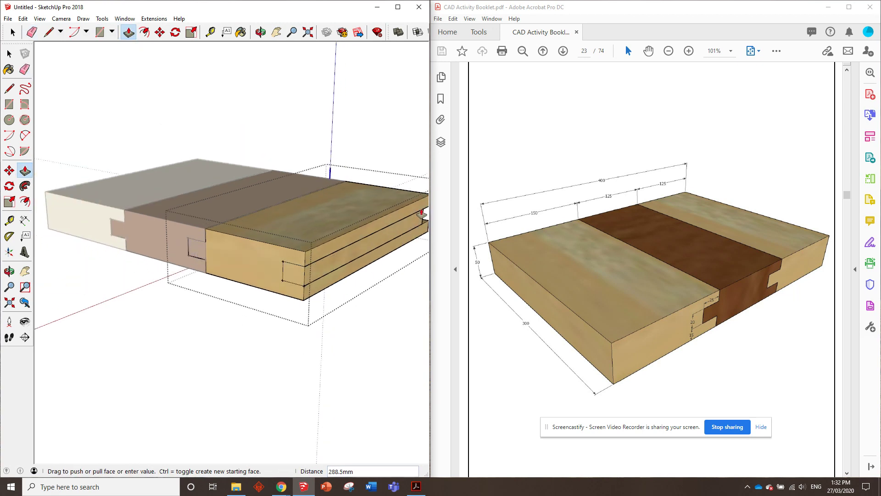
left_click(411, 196)
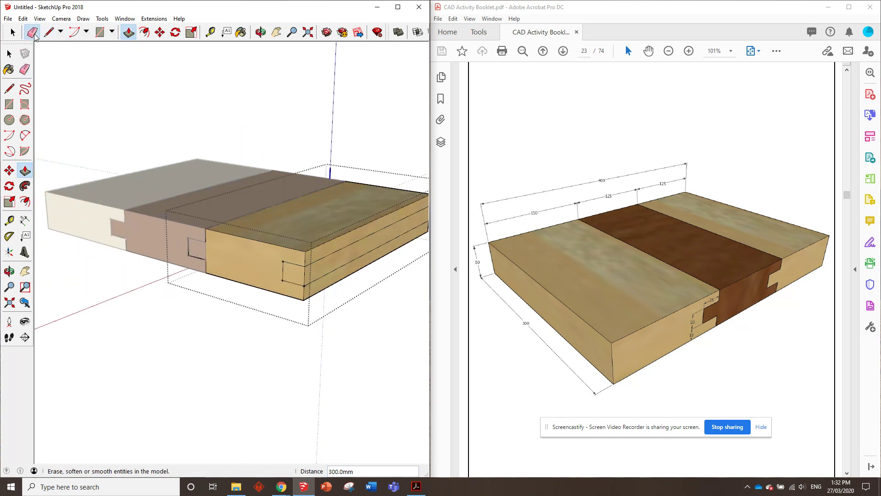
Step: Erase the leftover edges on the filled groove
left_click(32, 32)
left_click_drag(290, 282, 291, 283)
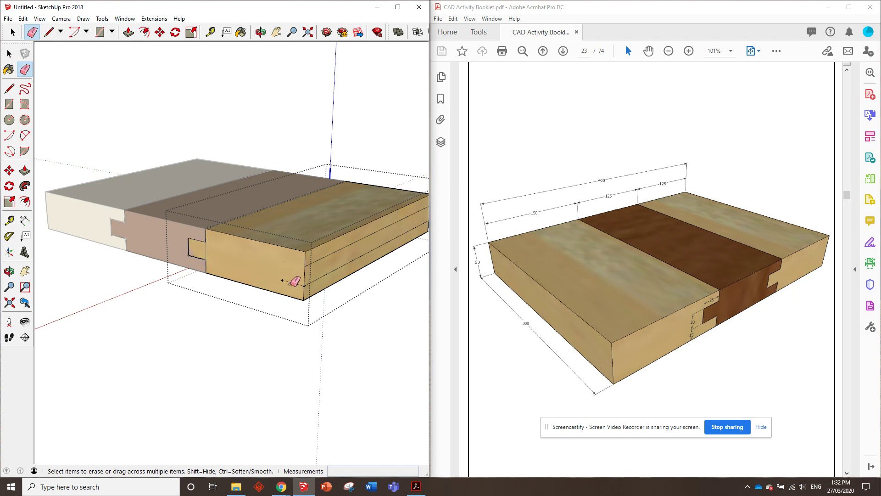
mouse_move(278, 284)
middle_mouse_down()
mouse_move(344, 273)
mouse_move(364, 287)
mouse_move(314, 299)
mouse_move(320, 265)
mouse_move(381, 274)
middle_mouse_up()
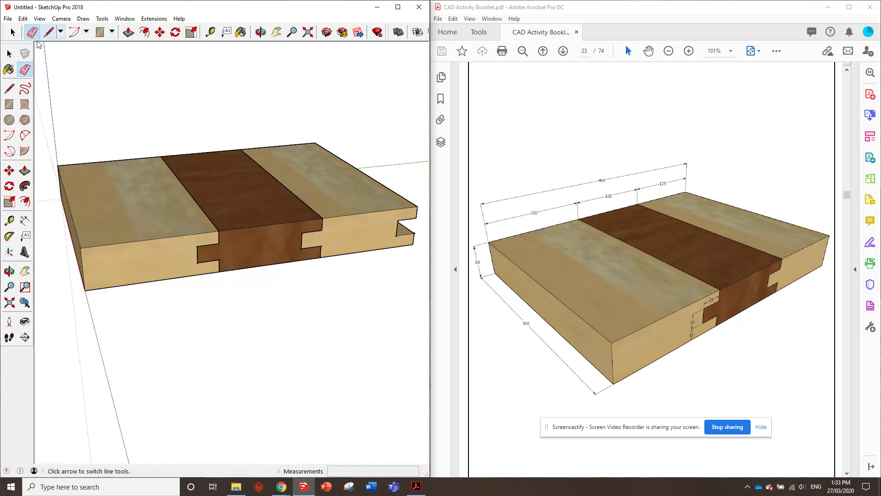
left_click(13, 31)
Step: Make the third board unique and open its group for editing
right_click(340, 190)
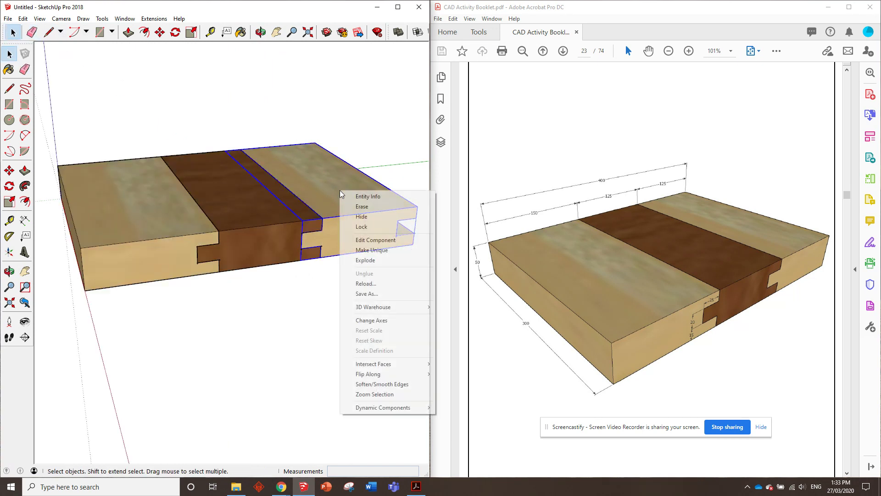
left_click(373, 248)
middle_click_drag(373, 248, 169, 164)
double_click(304, 240)
Step: Draw a rectangle over the outer groove and Push/Pull it 300 mm
left_click(100, 32)
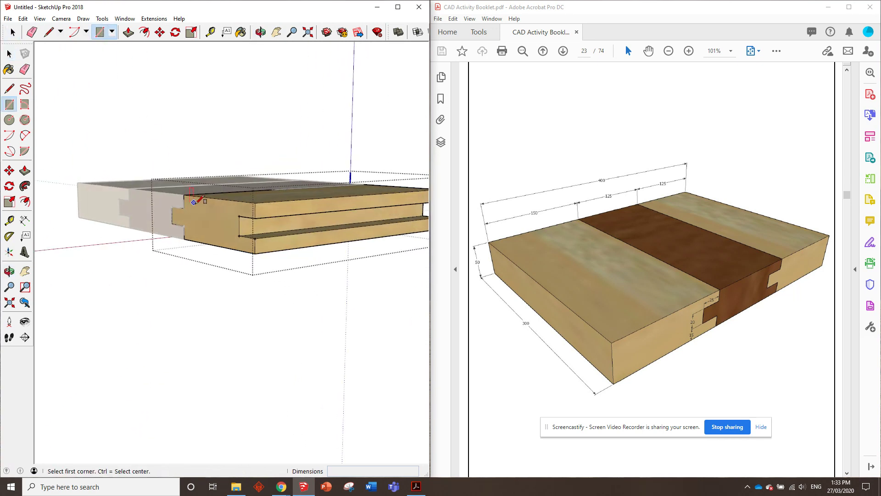
scroll(197, 201, "up", 2)
left_click(258, 221)
left_click(281, 253)
left_click(128, 32)
left_click(269, 237)
middle_click_drag(247, 238, 284, 225)
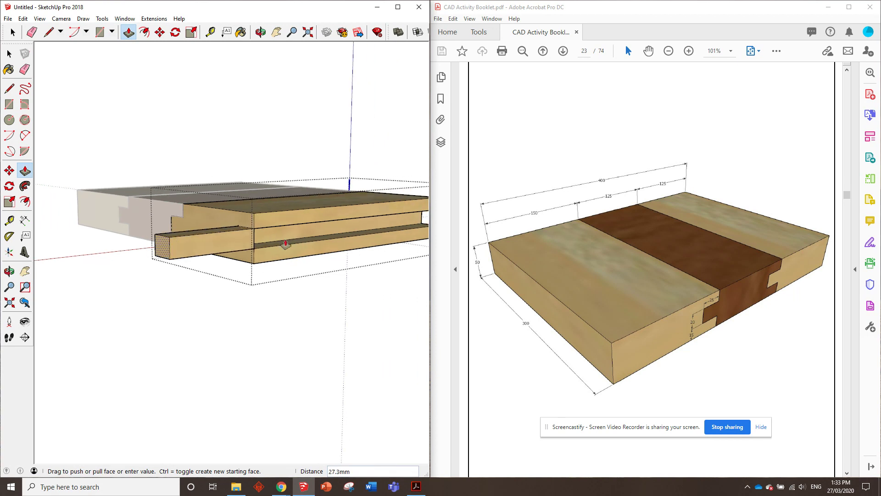
type("300")
key("Return")
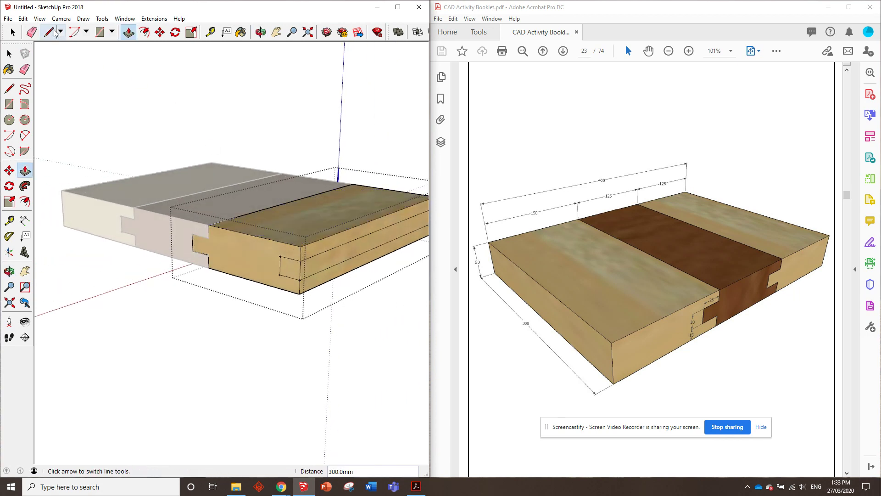
Step: Erase the leftover rectangle edges on the board's front face
left_click(32, 31)
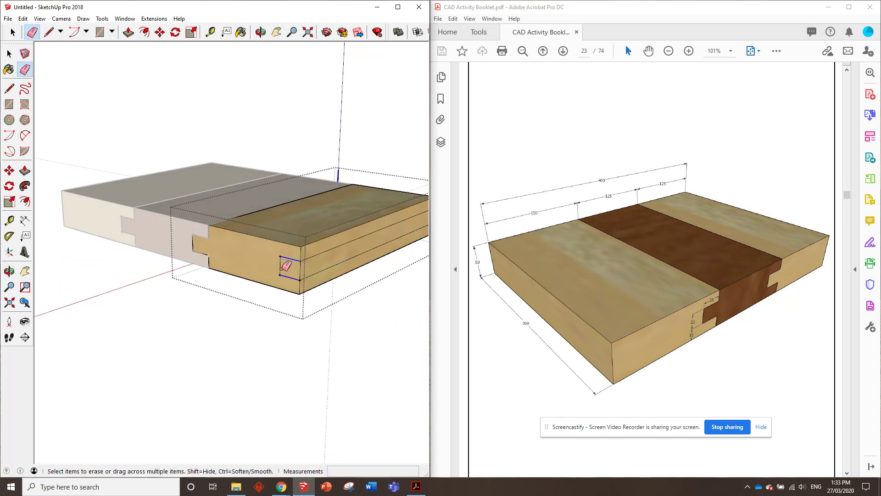
scroll(277, 255, "down", 3)
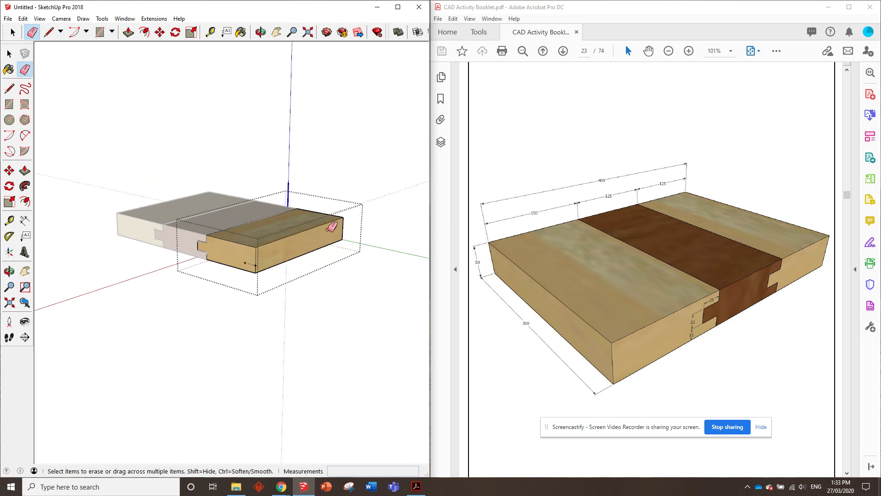
middle_click_drag(332, 226, 220, 236)
scroll(232, 263, "up", 5)
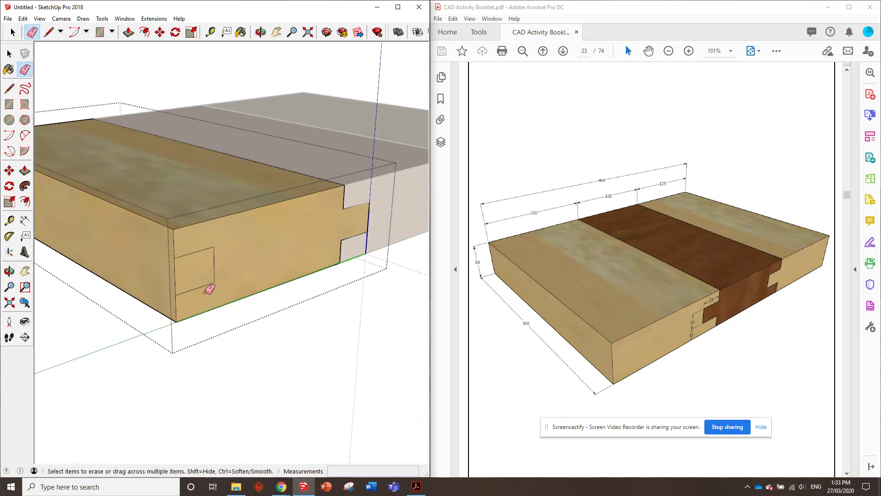
left_click_drag(217, 253, 191, 256)
mouse_move(191, 256)
middle_mouse_down()
mouse_move(197, 275)
mouse_move(251, 258)
middle_mouse_up()
scroll(252, 258, "down", 5)
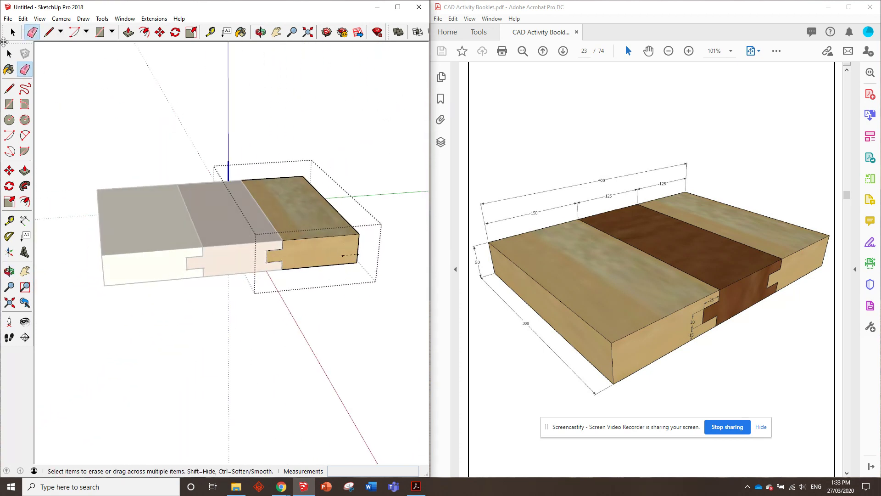
Step: Exit the board's group and view the boards from the top front
left_click(9, 54)
left_click(106, 106)
mouse_move(106, 106)
middle_mouse_down()
mouse_move(169, 171)
mouse_move(320, 191)
mouse_move(288, 198)
mouse_move(289, 216)
mouse_move(282, 193)
mouse_move(291, 204)
mouse_move(188, 148)
middle_mouse_up()
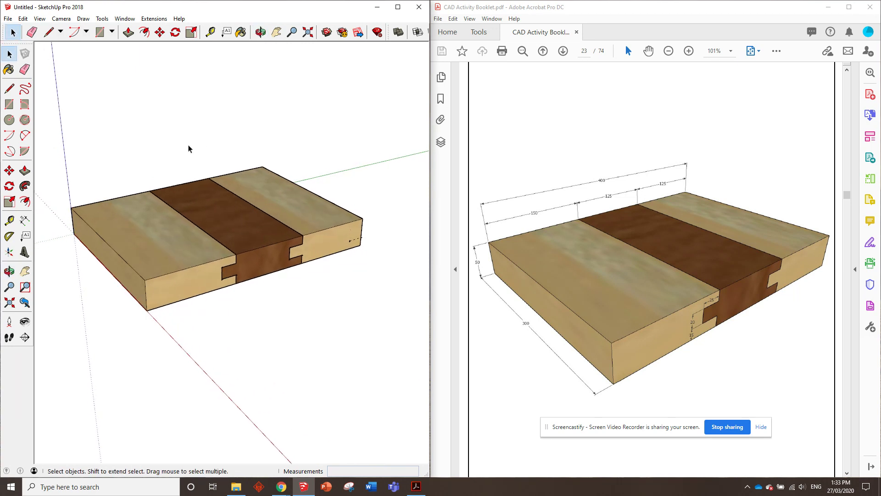
Step: Measure the top back edge with the Tape Measure to confirm 400 mm
left_click(211, 31)
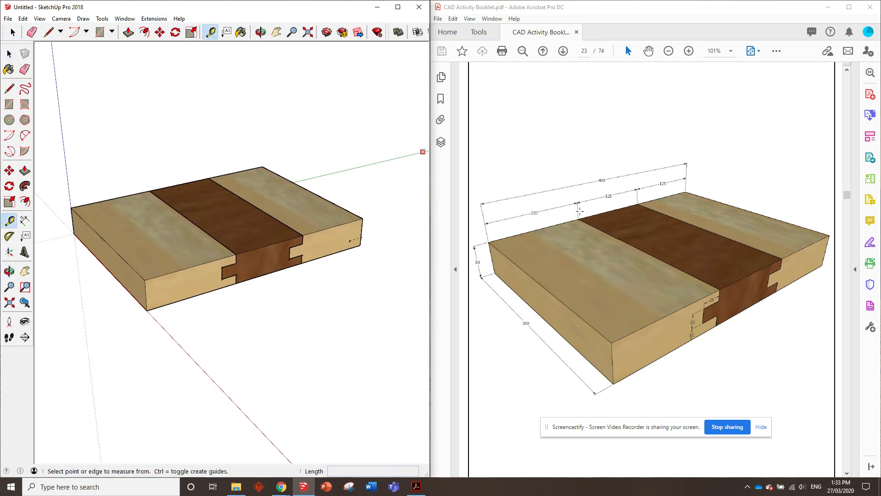
left_click(71, 209)
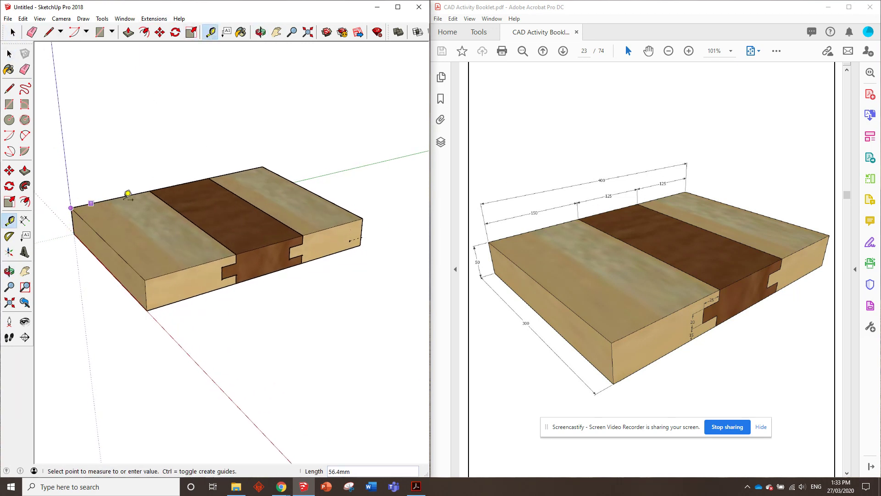
left_click(262, 166)
middle_click_drag(250, 235, 256, 196)
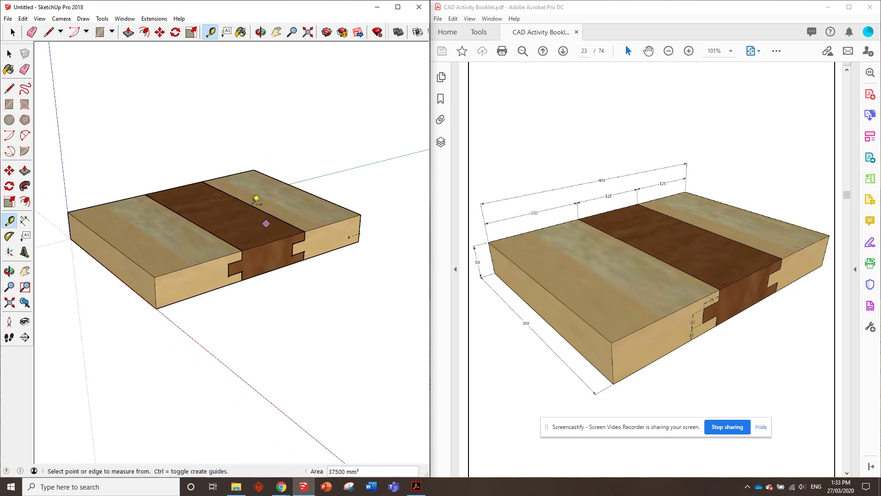
Step: Remove all guides with Edit > Delete Guides
left_click(21, 23)
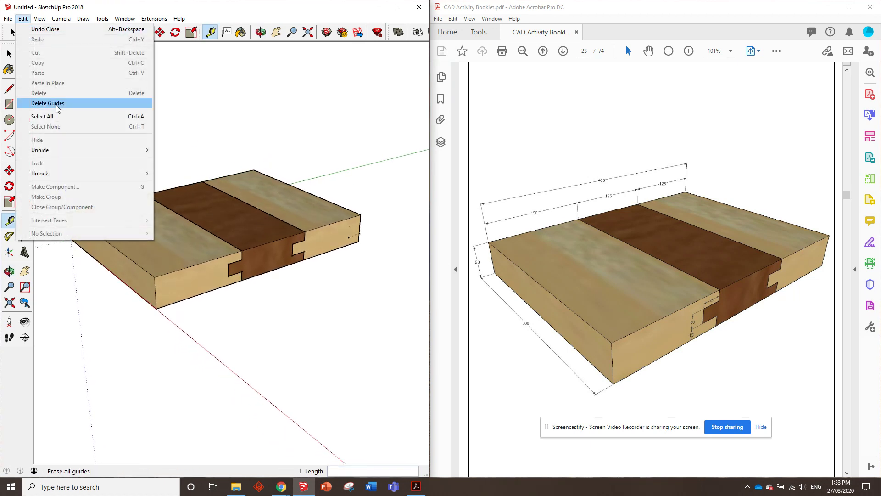
left_click(57, 102)
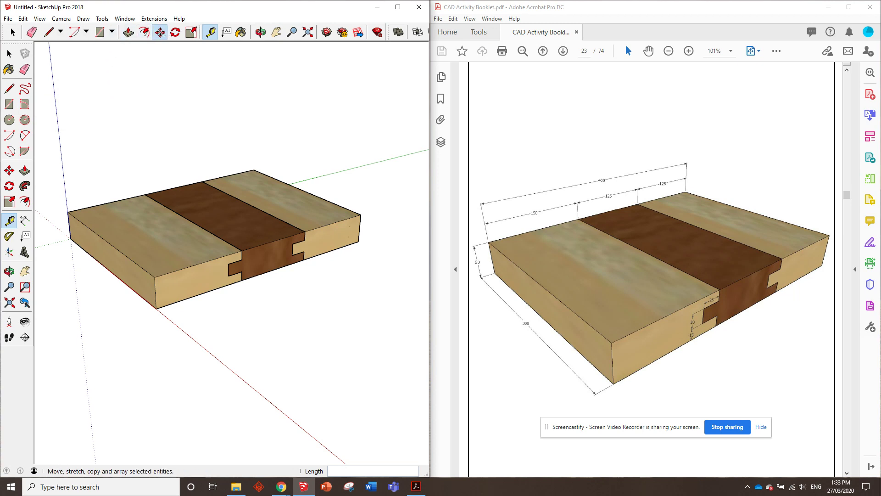
left_click(160, 32)
left_click(339, 214)
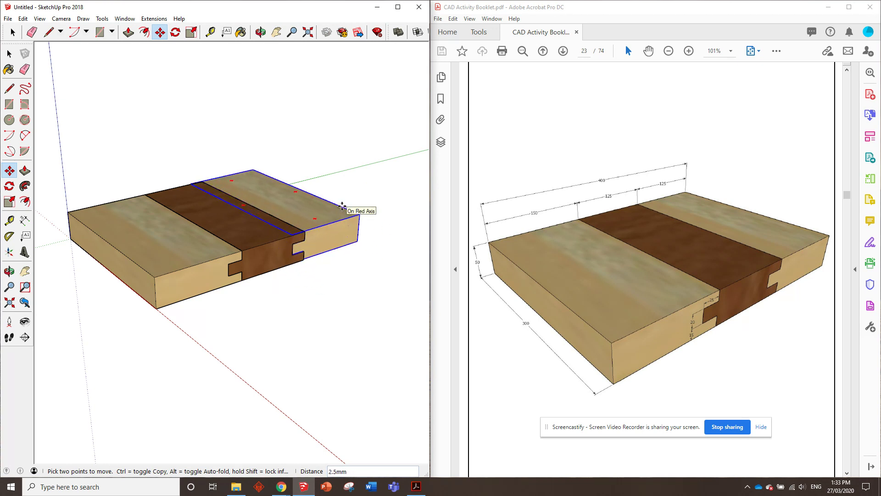
left_click(342, 205)
left_click(268, 244)
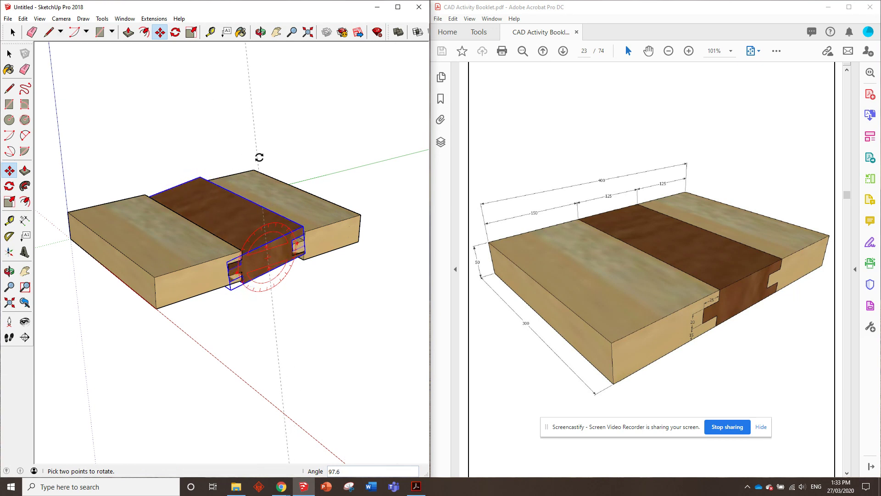
key("Escape")
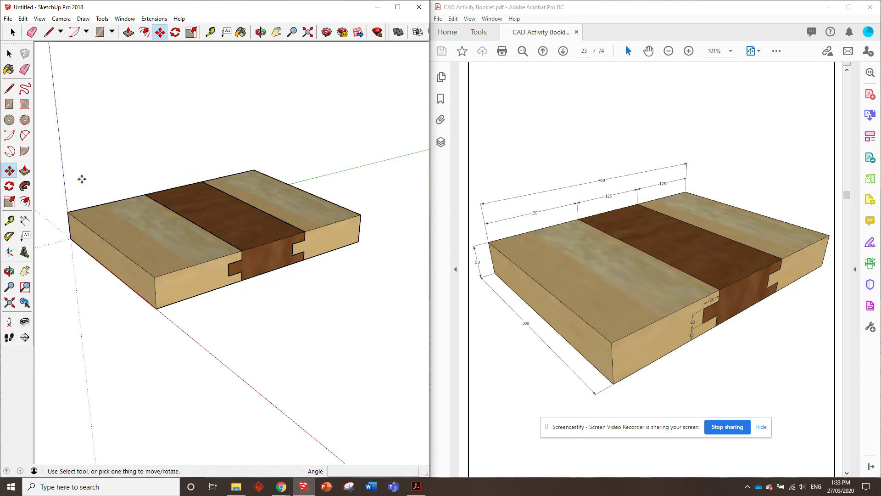
left_click(8, 18)
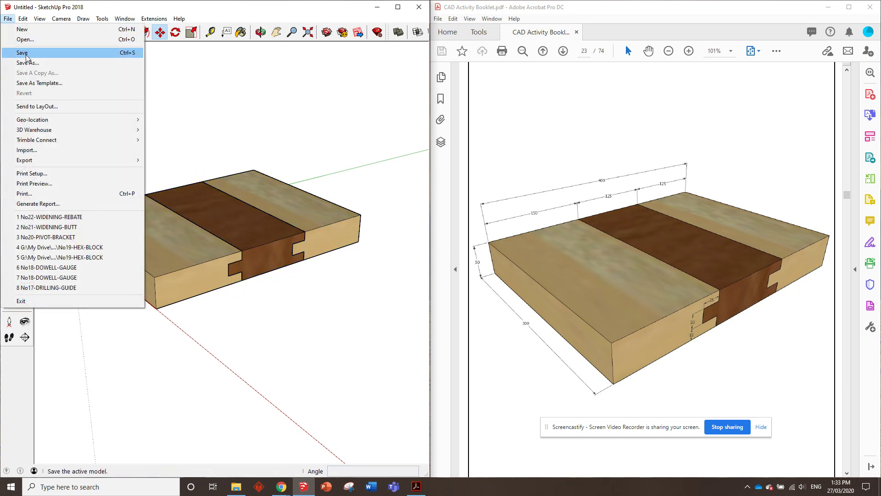
Step: Save the model under the file name No23-WIDENING-TONGUE-AND-GROOVE in CAD Activities
left_click(21, 51)
scroll(454, 179, "up", 2)
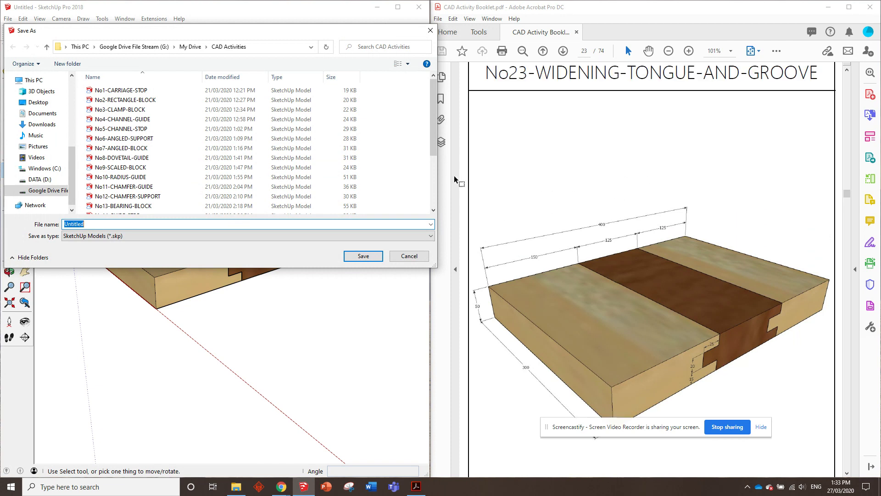
type("No23-WIDENING-TONGUE-AND-GROOVE")
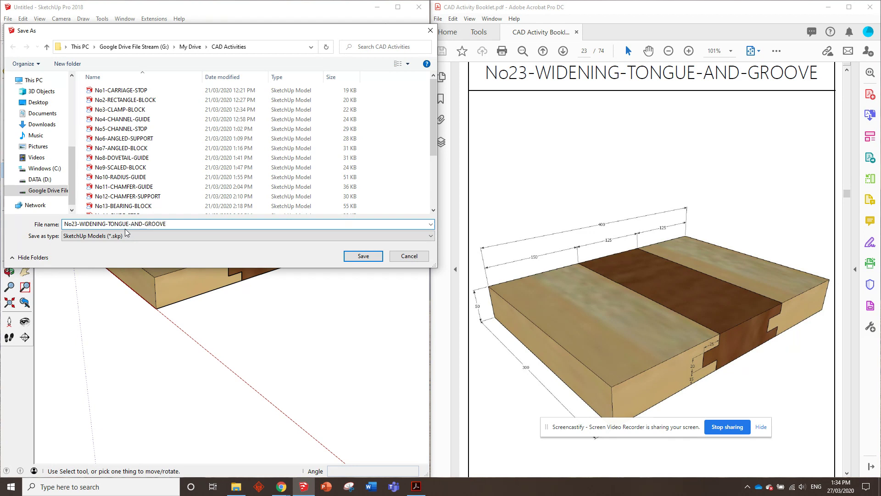
left_click(360, 255)
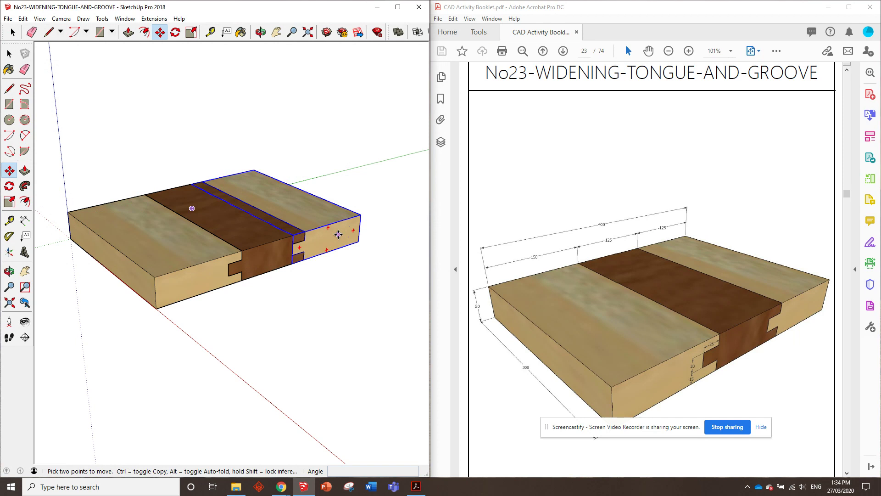
Step: Start a new untitled model and turn the booklet to page 24, No24-WIDENING-GROOVE-AND-FEATHER
left_click(8, 19)
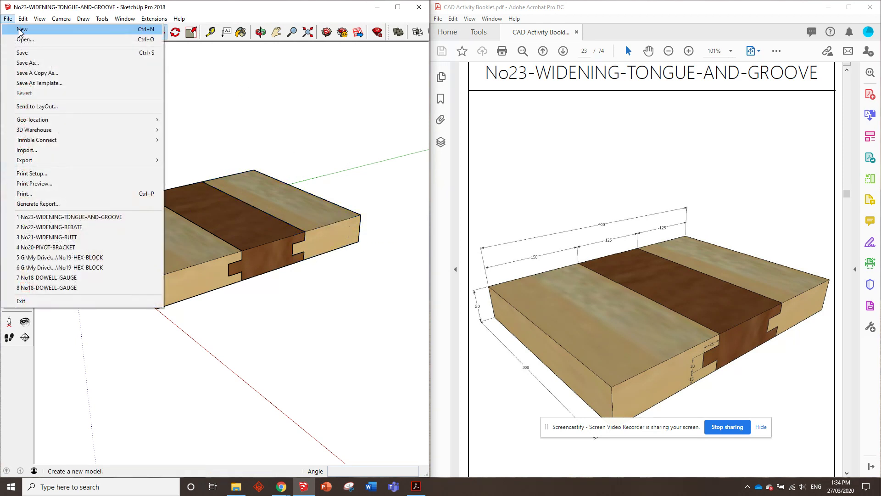
left_click(18, 27)
scroll(593, 181, "down", 1)
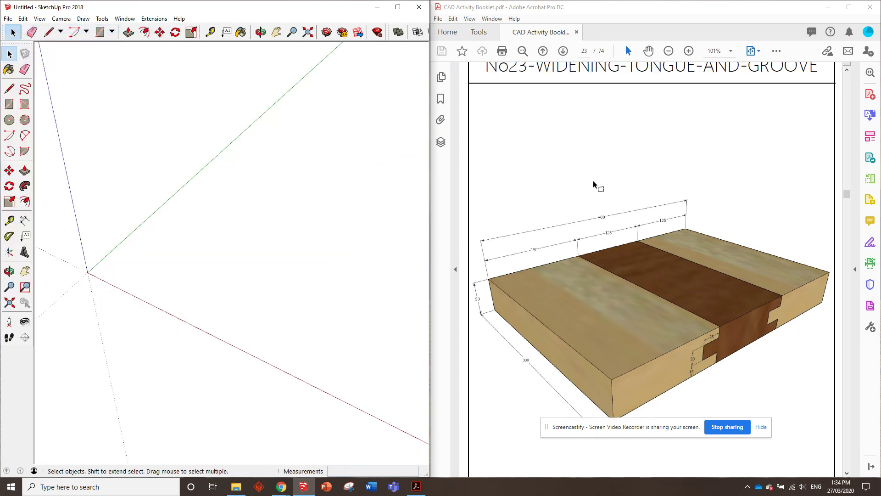
key("ctrl+0")
scroll(592, 180, "down", 1)
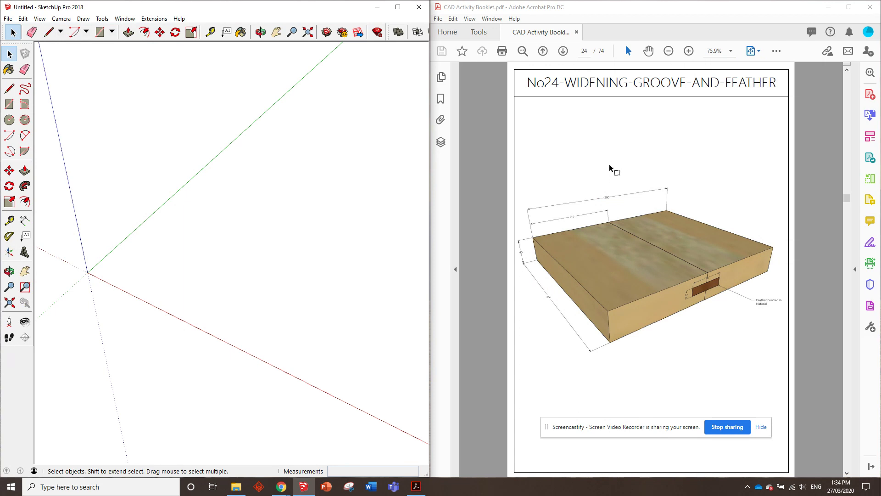